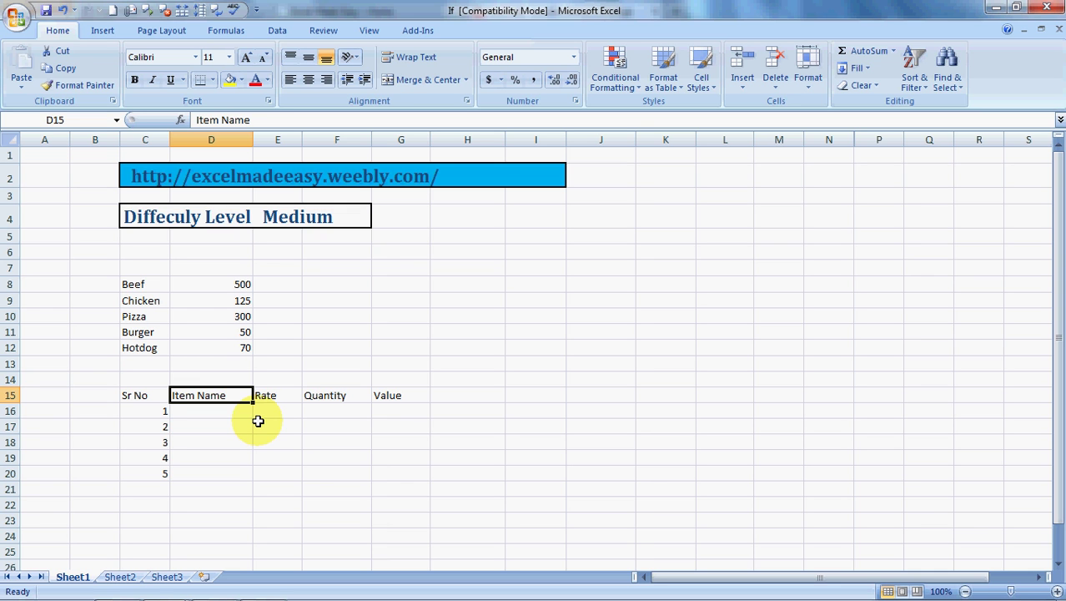
- Select the item table C15:G20 and give it All Borders
key(Down)
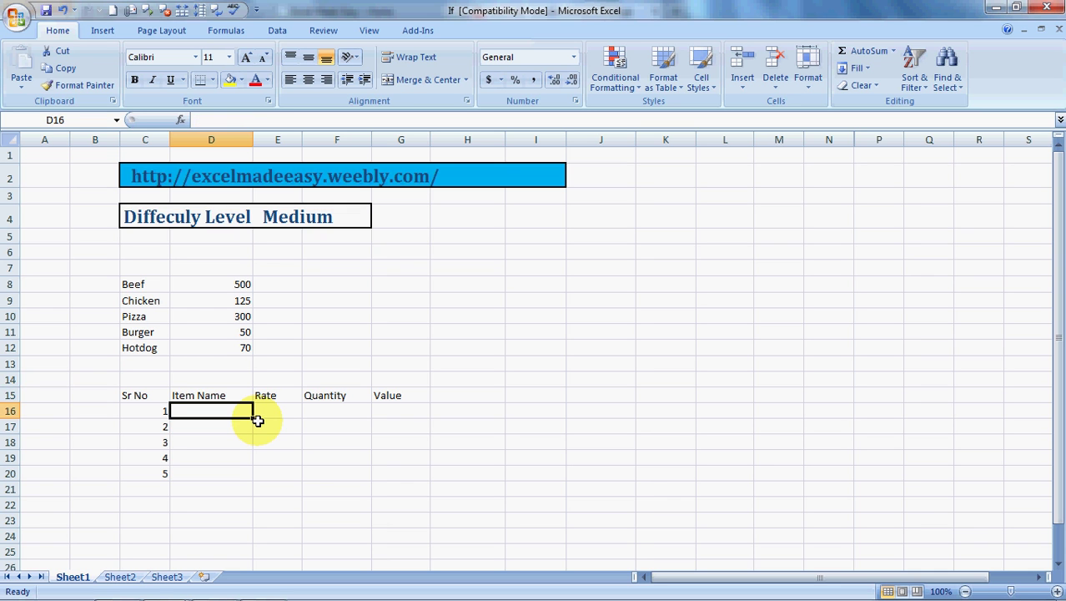
key(Down)
key(Down)
key(Down)
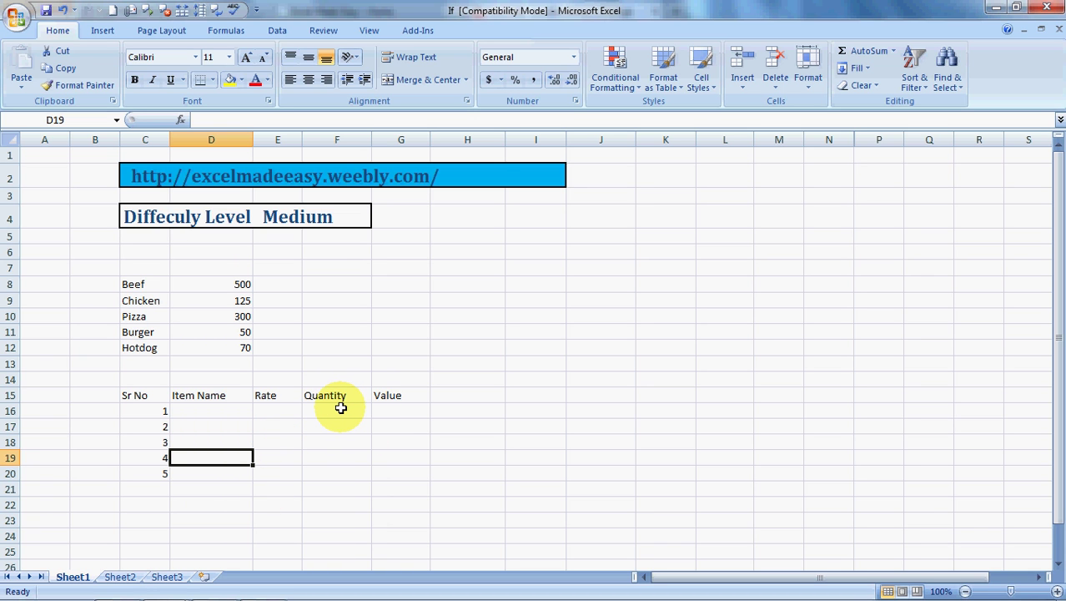
click(388, 411)
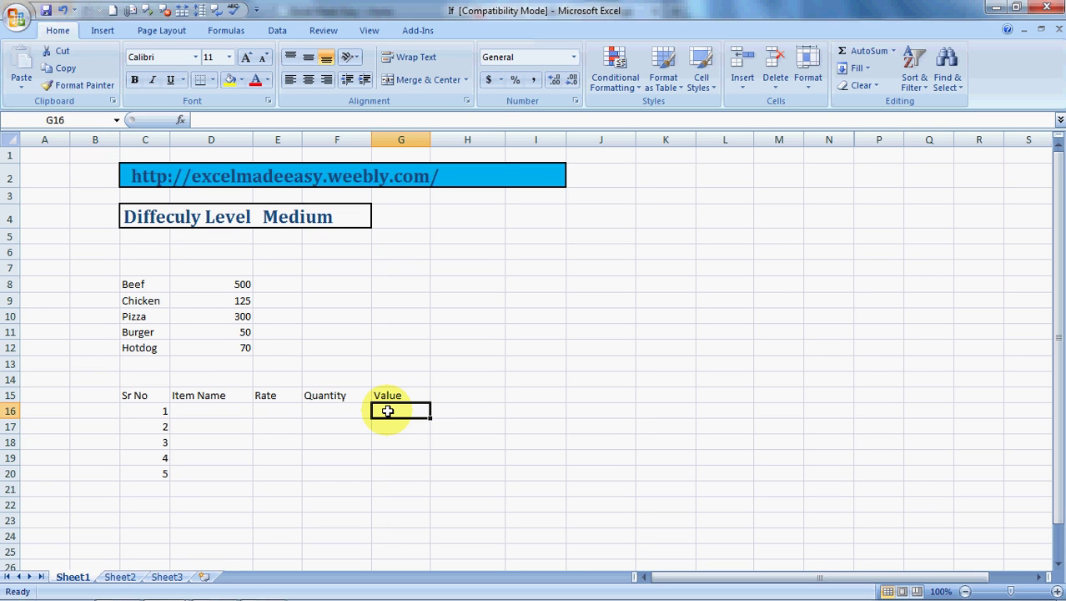
key(Left)
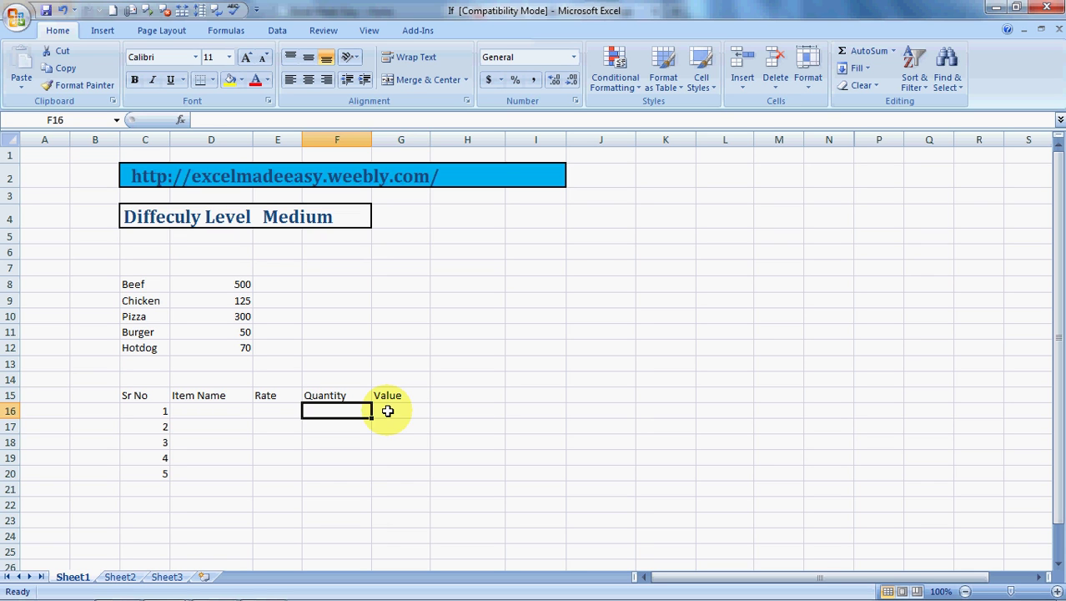
key(Left)
key(Left)
key(Left)
key(Up)
key(shift+Right)
key(shift+Right)
key(shift+Right)
key(shift+Right)
key(shift+Down)
key(shift+Down)
key(shift+Down)
key(shift+Down)
key(shift+Down)
key(shift+Down)
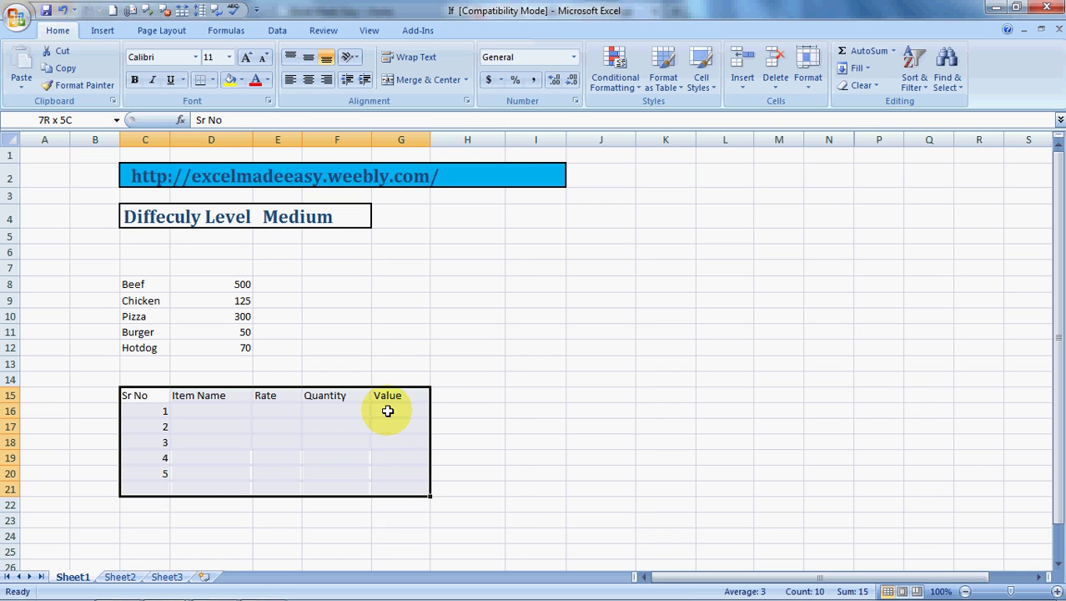
key(shift+Up)
key(alt+h)
key(b)
key(a)
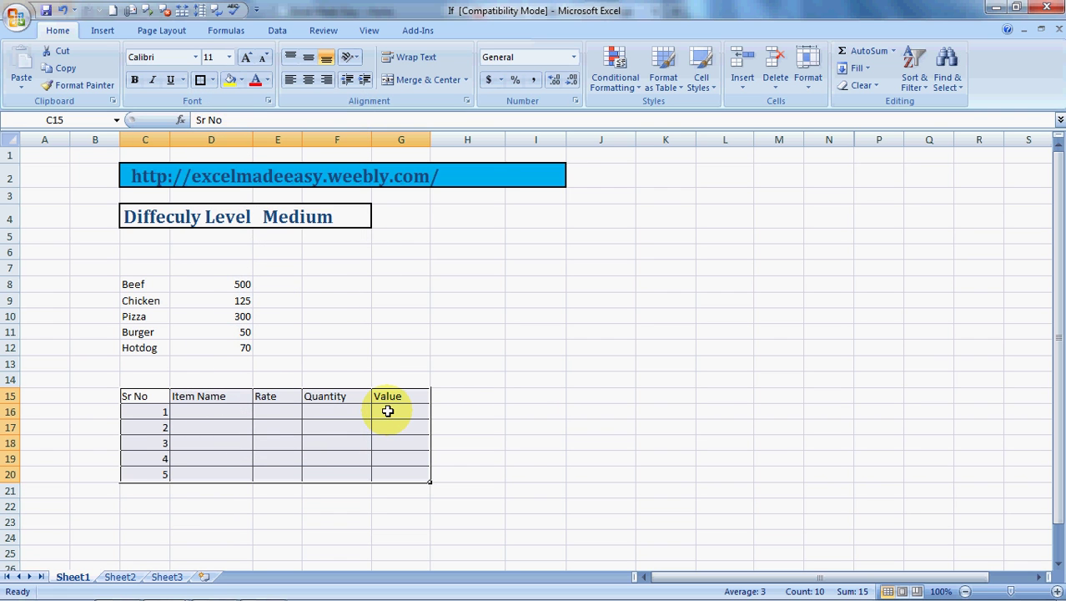
- Centre-align the contents of the bordered item table
key(alt+h)
key(a)
key(c)
key(Right)
key(Right)
key(Right)
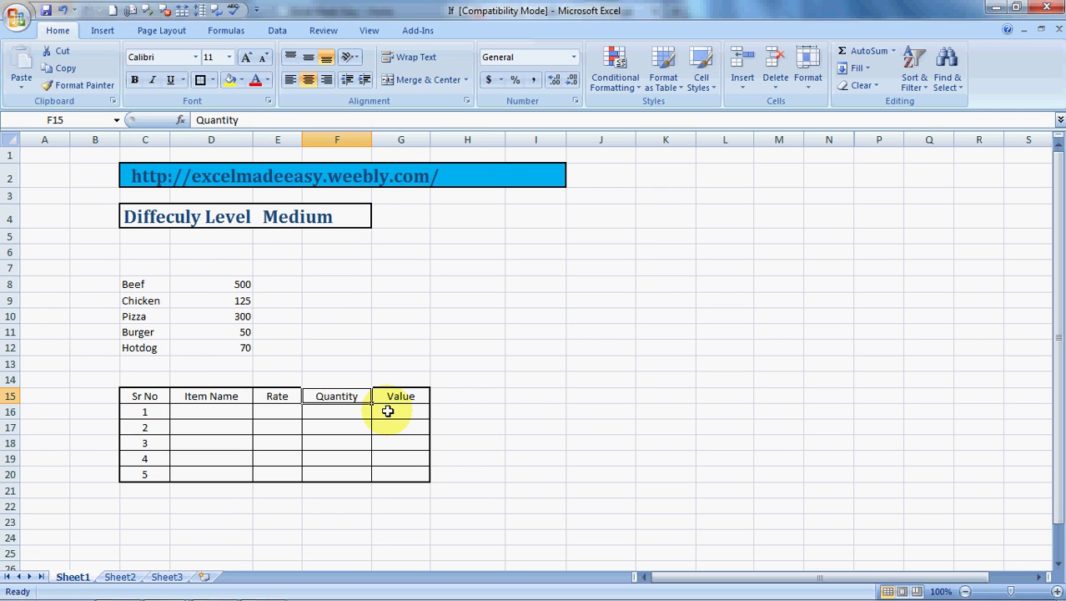
key(Down)
key(Down)
key(Down)
click(250, 490)
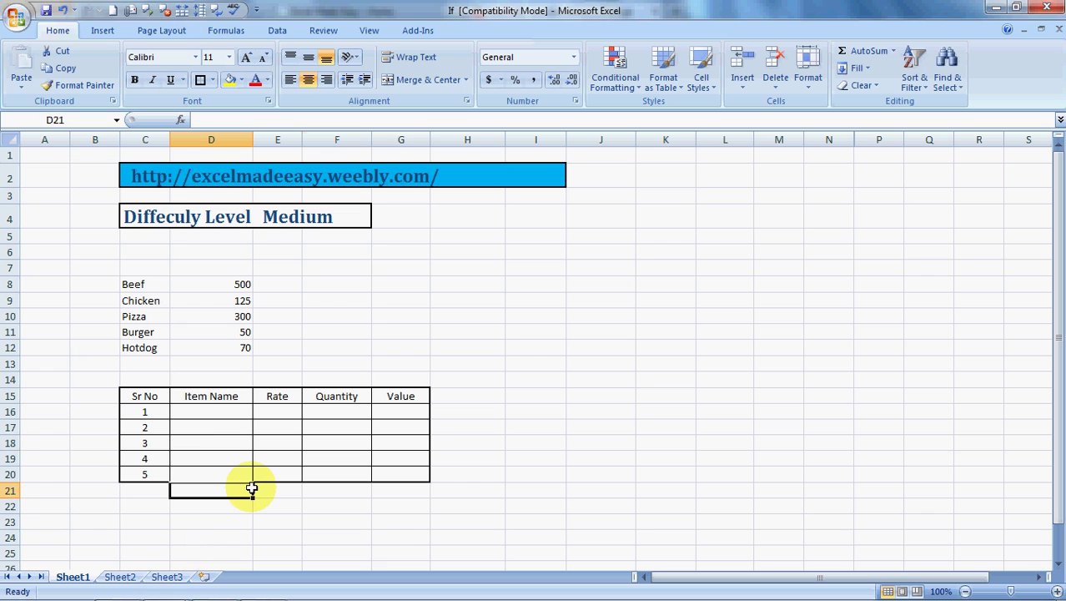
click(210, 411)
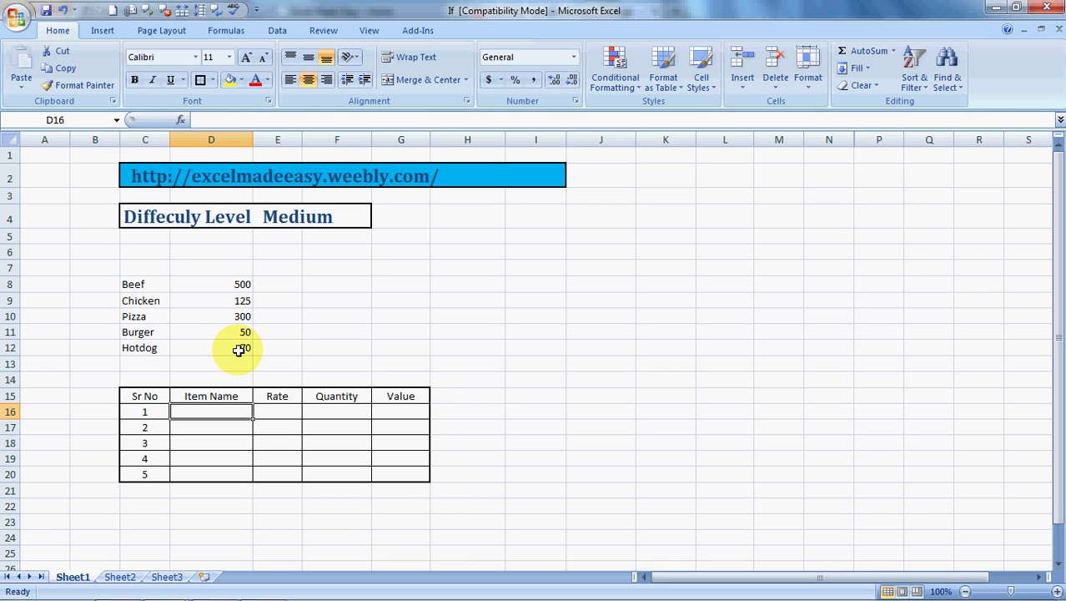
- Enter beef as the first item name in D16
text(beef)
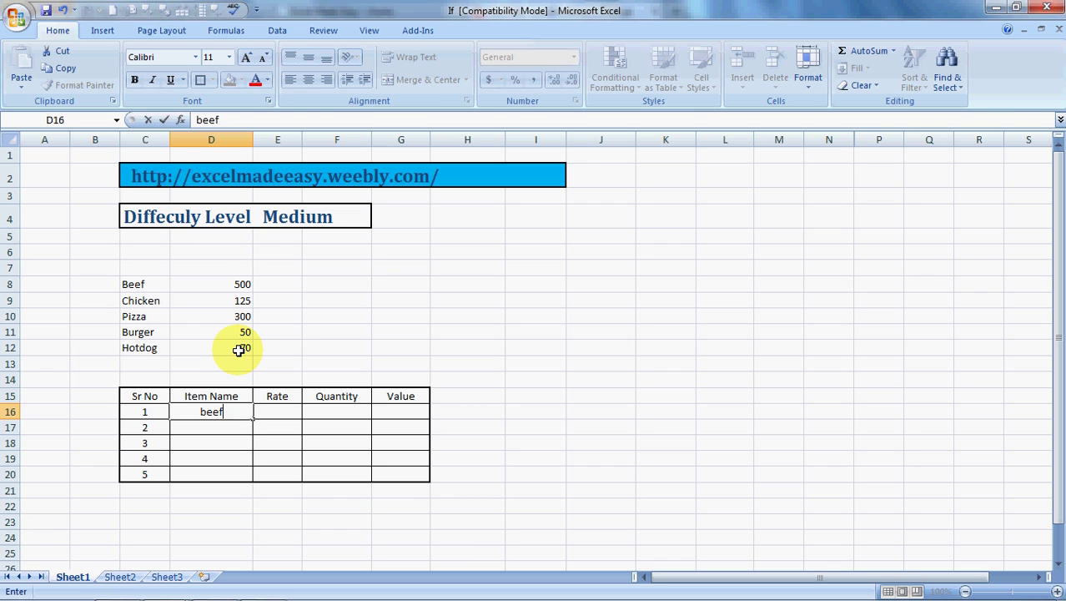
key(Right)
key(Left)
key(Right)
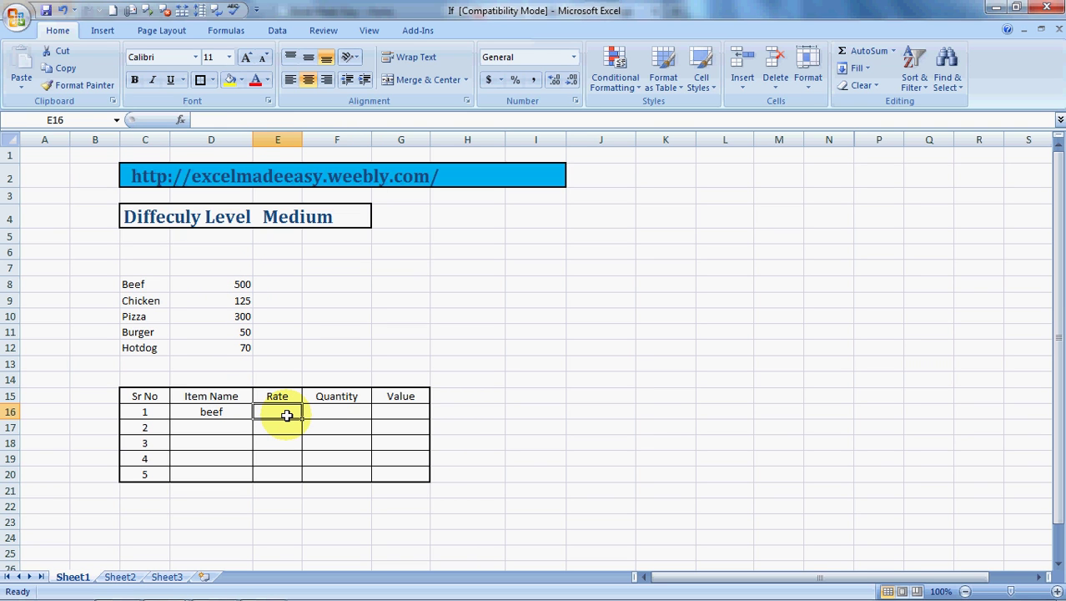
- In E16, write =if(D16=C8,+D8) to return Beef's price when the item matches
text(=)
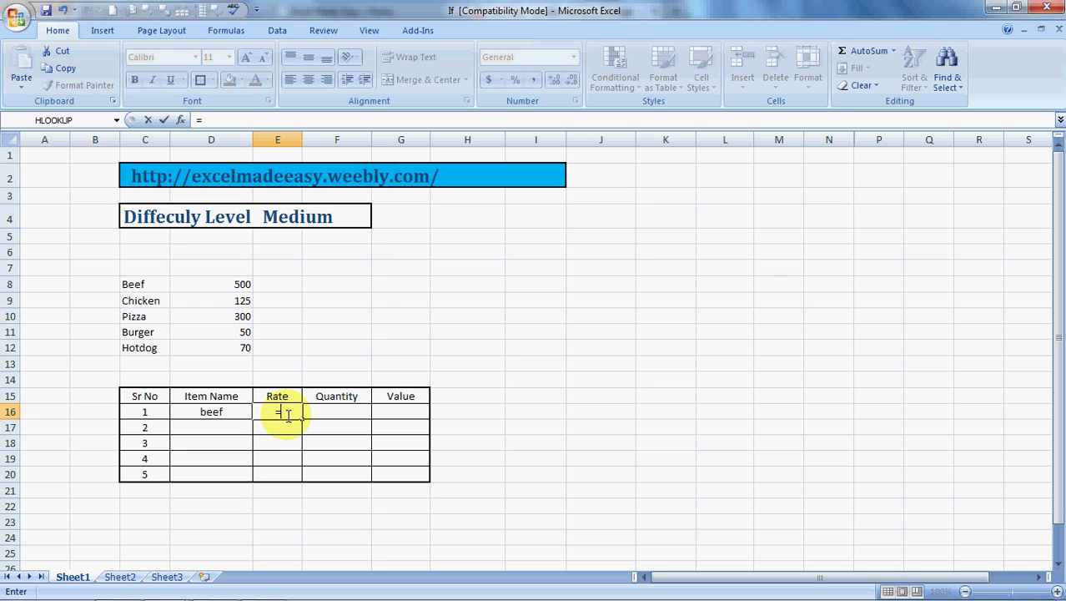
text(if()
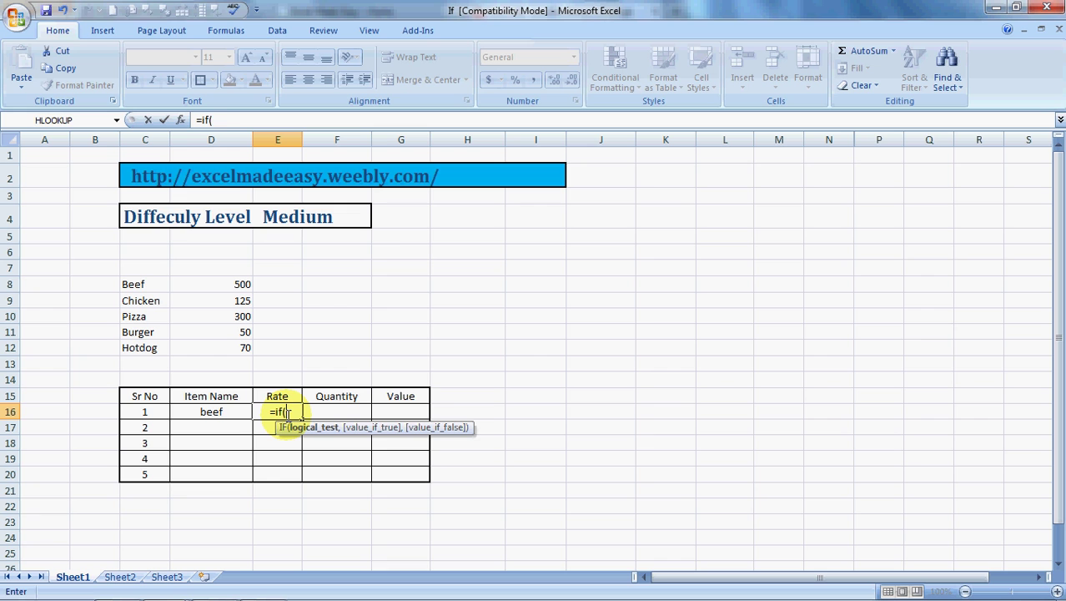
key(Left)
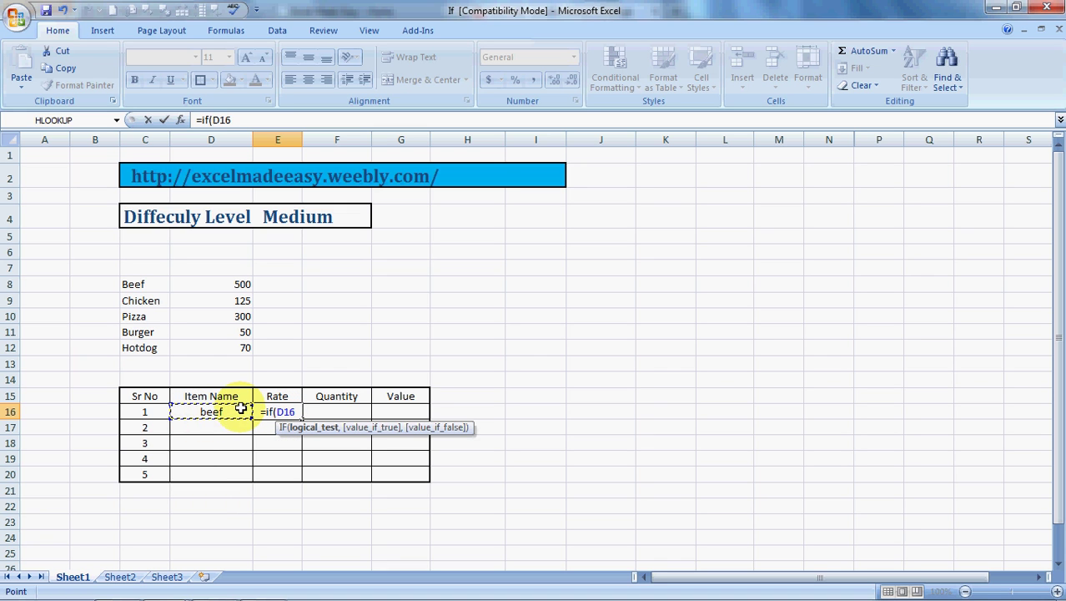
text(=)
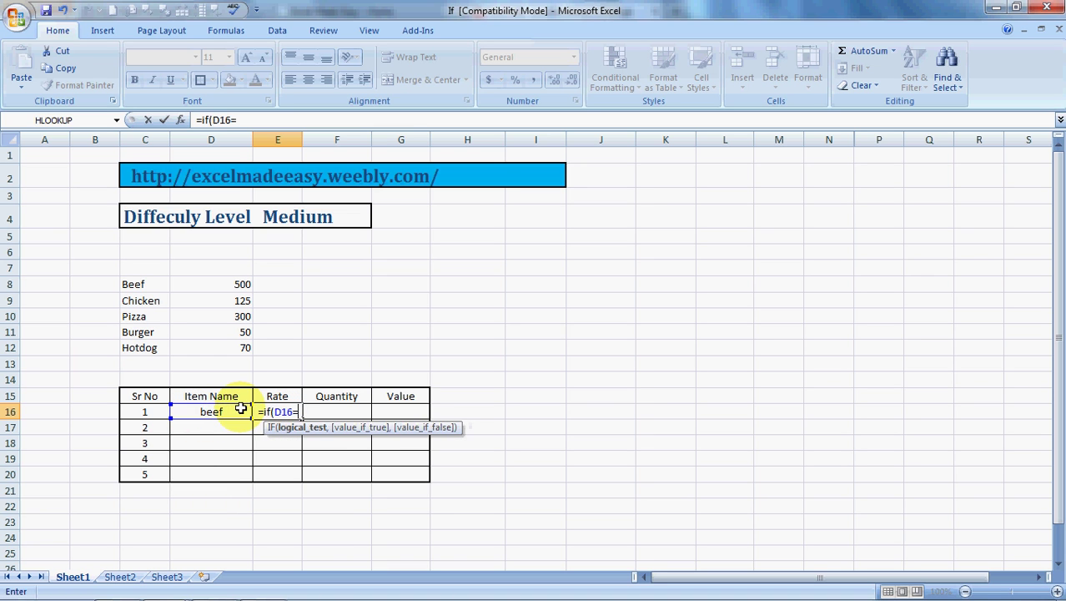
click(132, 282)
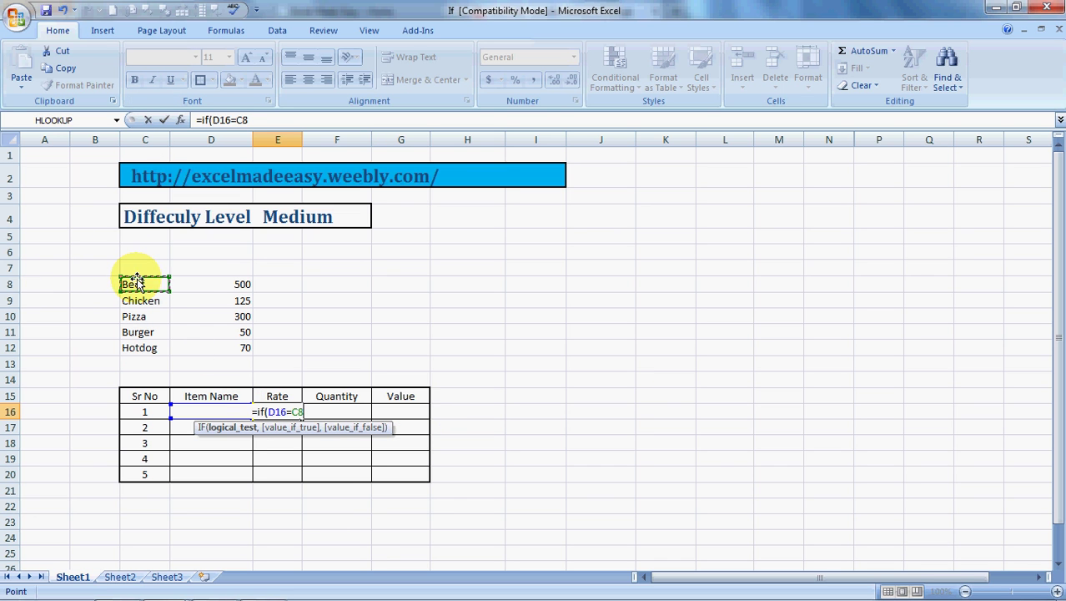
text(,+)
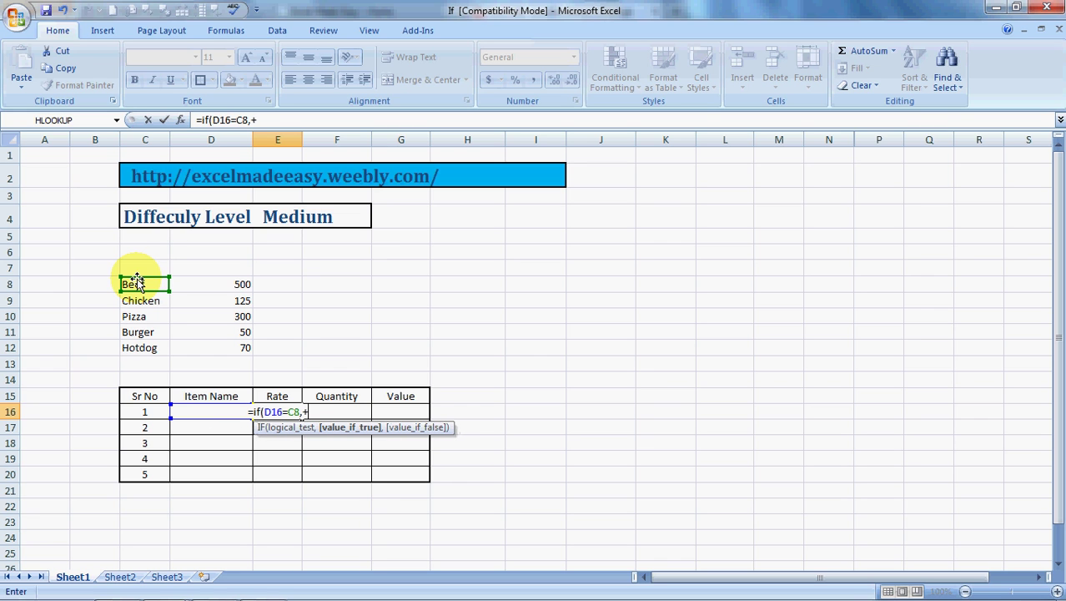
click(238, 283)
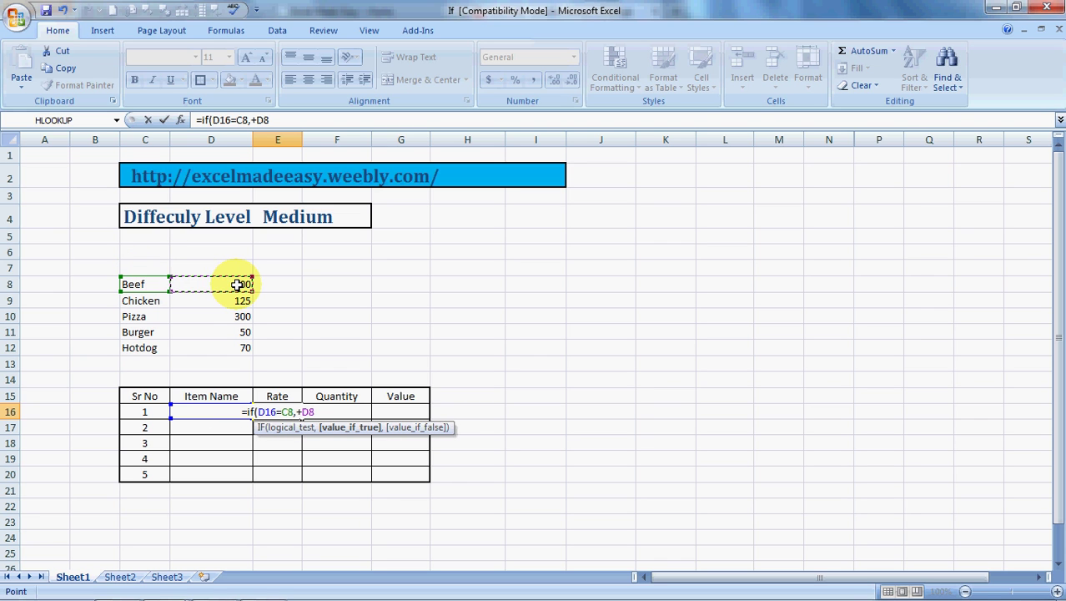
text())
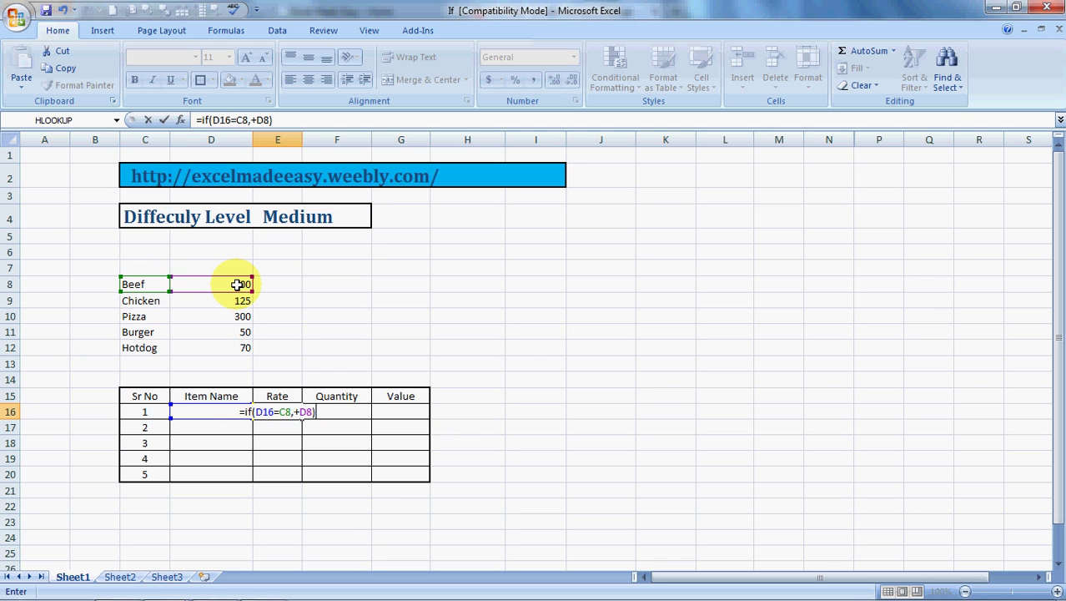
- Reopen E16's =if(D16=C8,+D8) formula to review its arguments
click(297, 412)
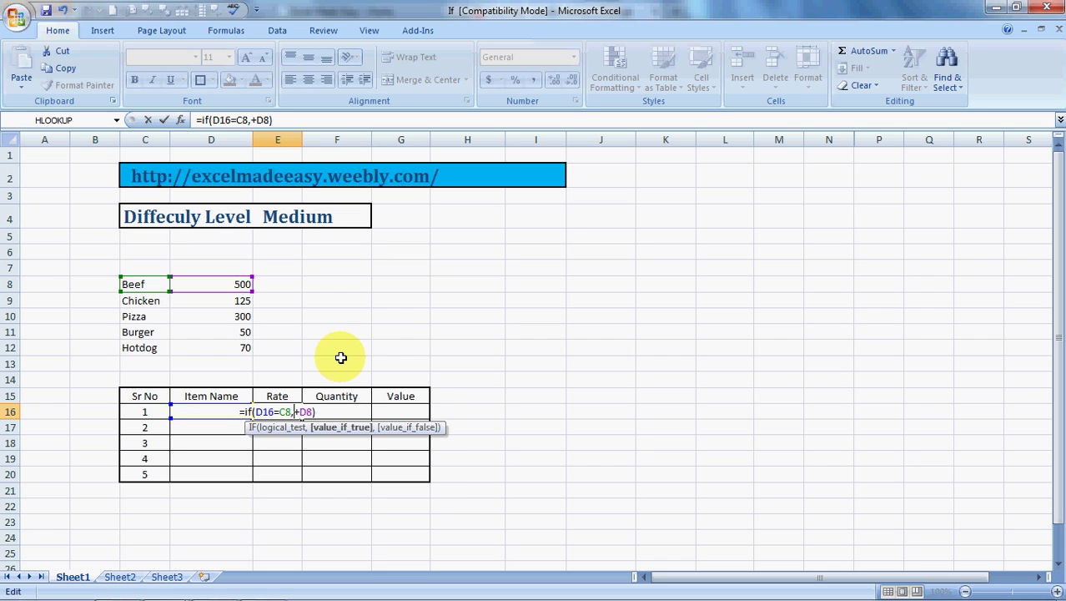
- Commit the Rate formula and test it by changing the first item to chicken
key(Return)
key(Up)
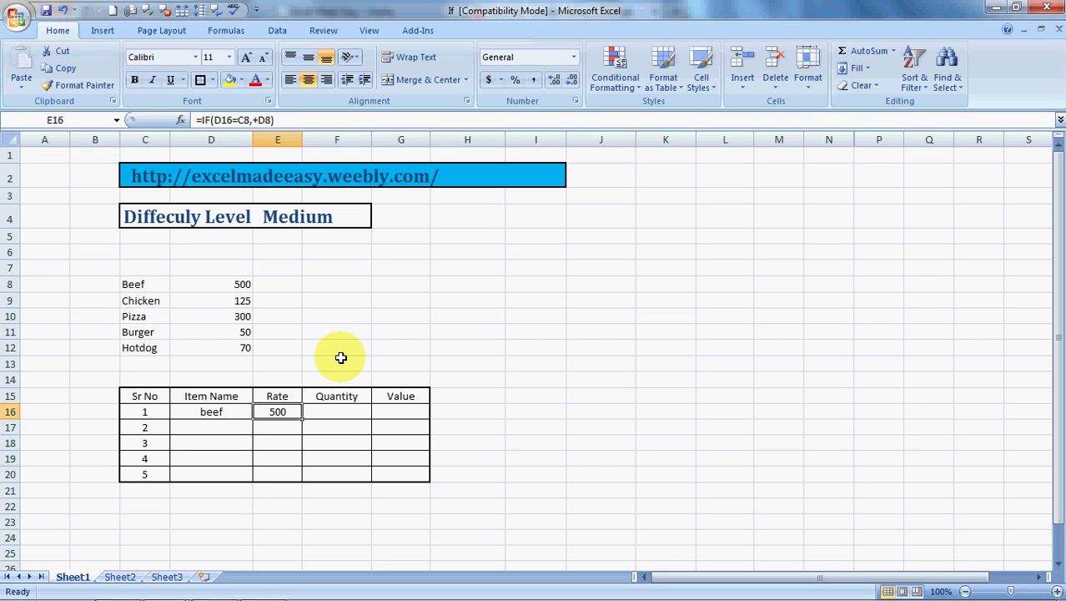
key(Left)
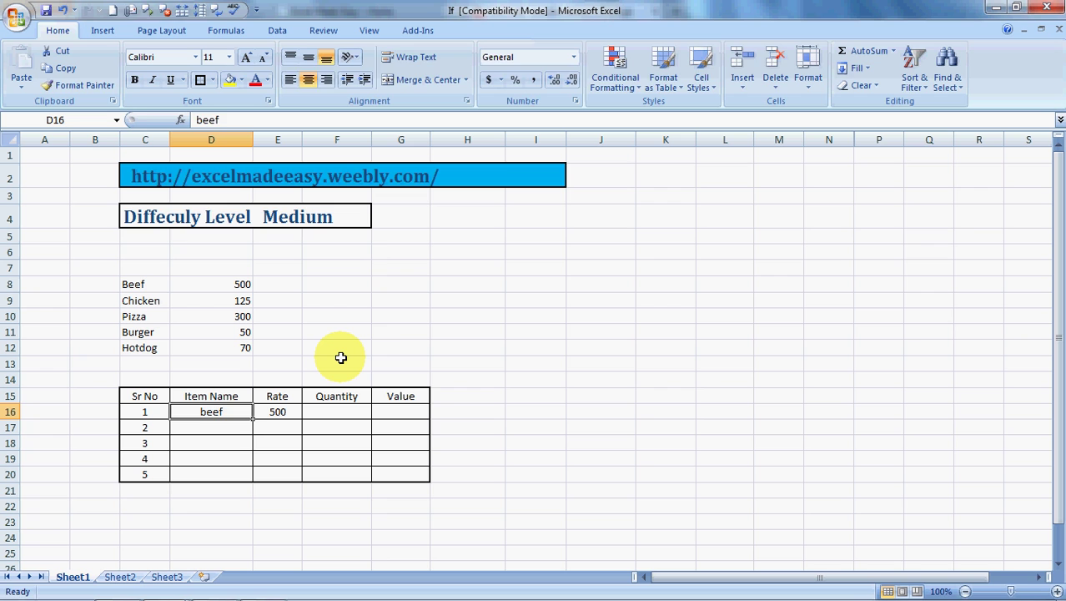
text(chicken)
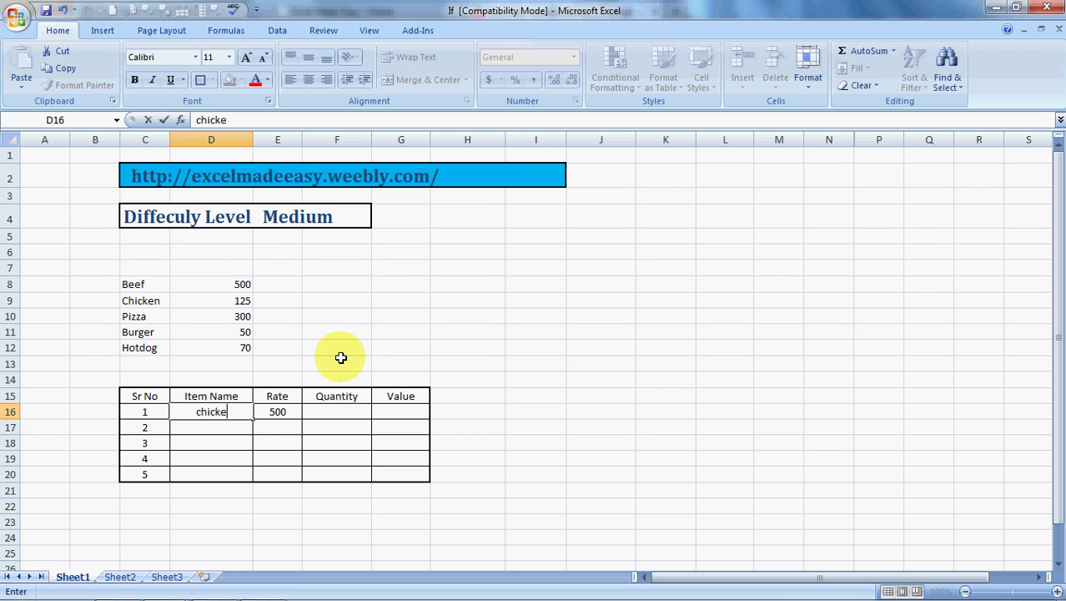
key(Return)
key(Up)
key(Right)
key(Left)
- Restore beef as the first item name in D16
text(bee)
key(BackSpace)
key(BackSpace)
text(eed)
key(Return)
key(Up)
text(beef)
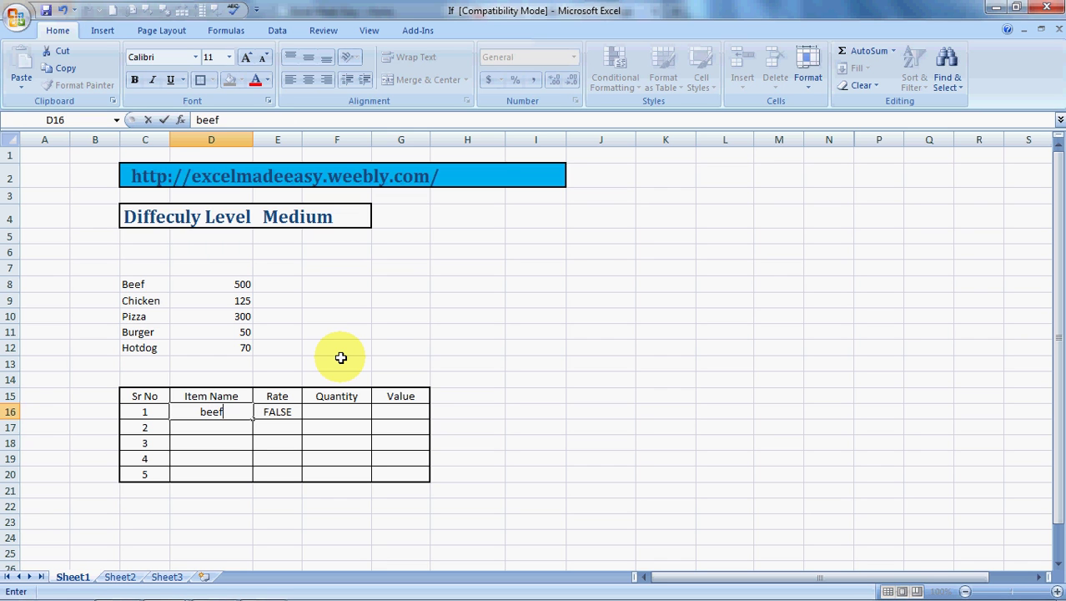
key(Tab)
- Copy E16's Rate formula into E17:E20
key(Down)
key(Up)
key(ctrl+c)
key(Down)
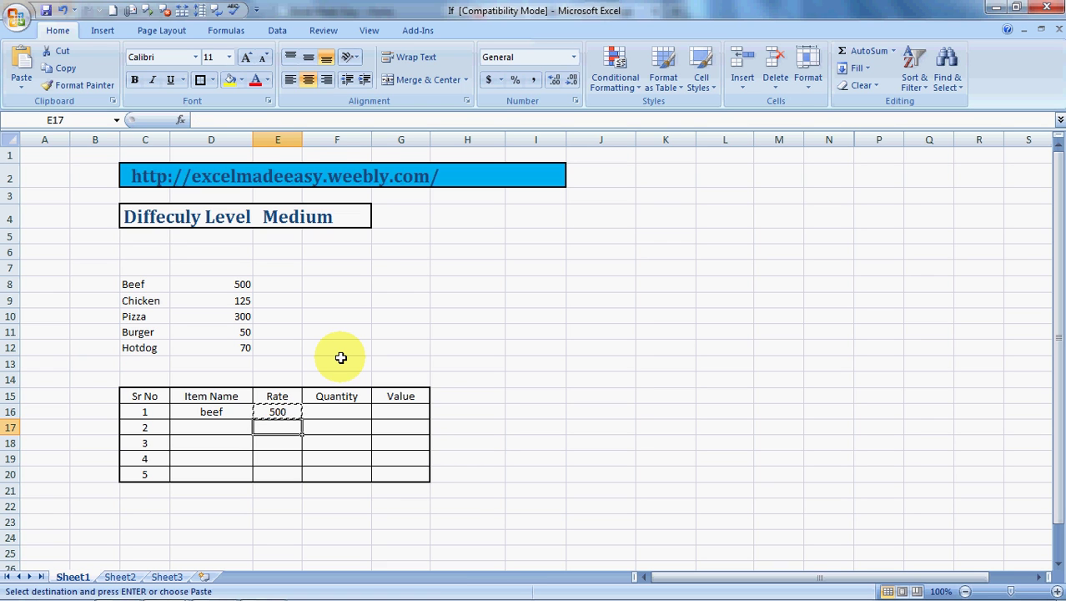
key(shift+Down)
key(shift+Down)
key(shift+Down)
key(ctrl+v)
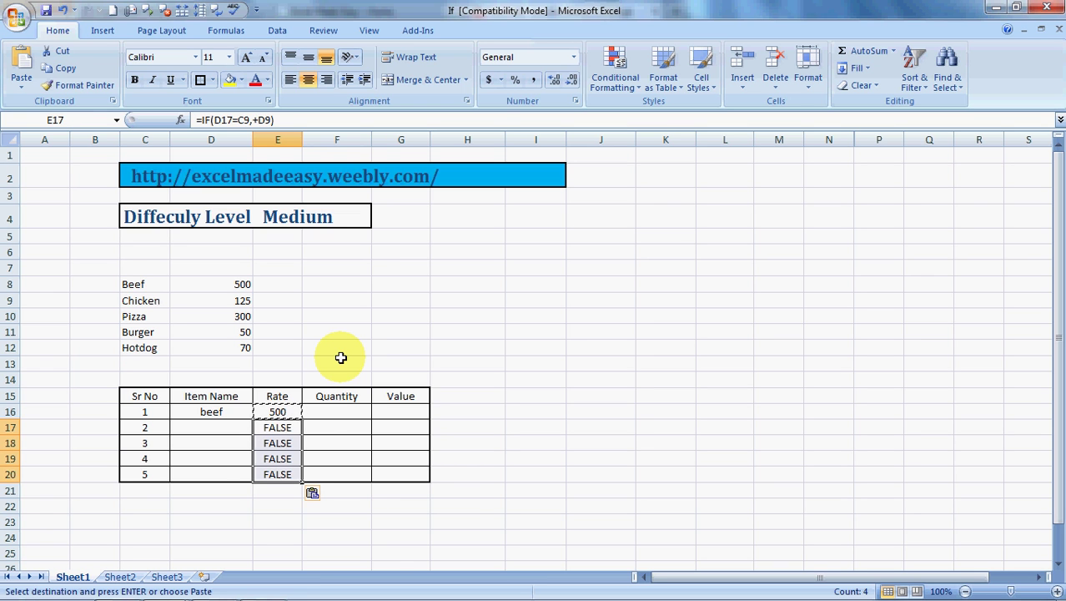
key(Down)
- Enter beef as the second item in D17 and check the copied Rate formulas
key(Left)
key(Up)
text(beef)
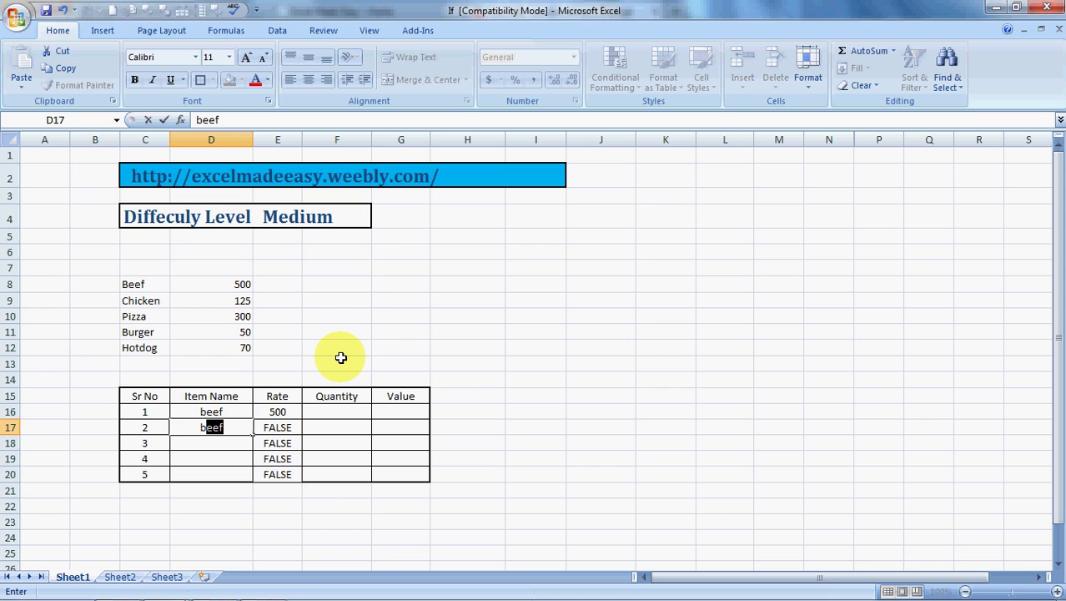
key(Tab)
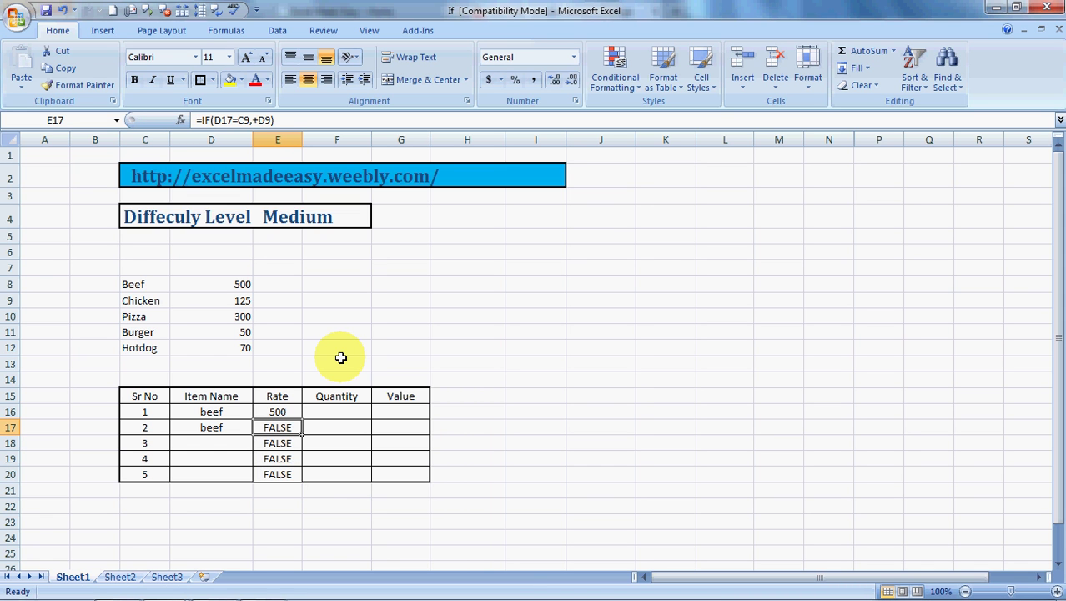
key(Up)
key(Down)
key(Up)
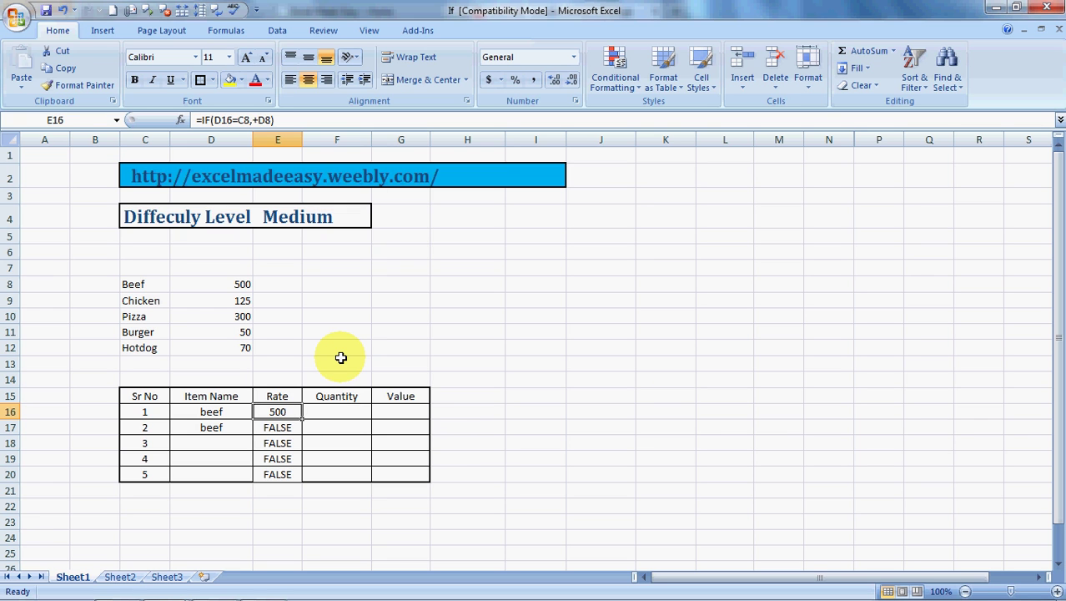
key(Right)
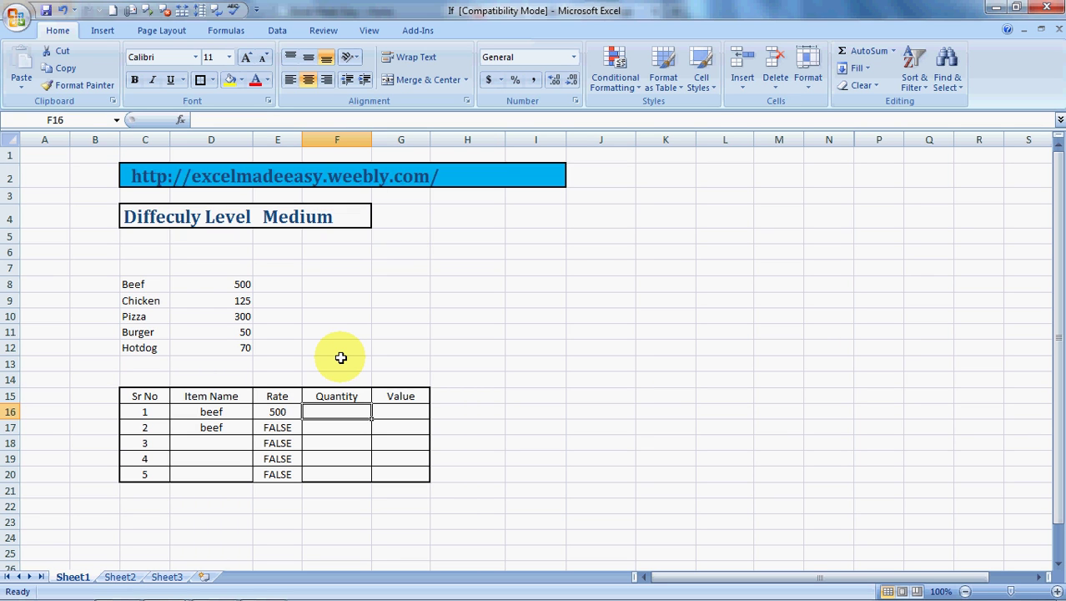
- Enter quantity 3 in F16 and set G16 to =E16*F16, giving 1500
text(3)
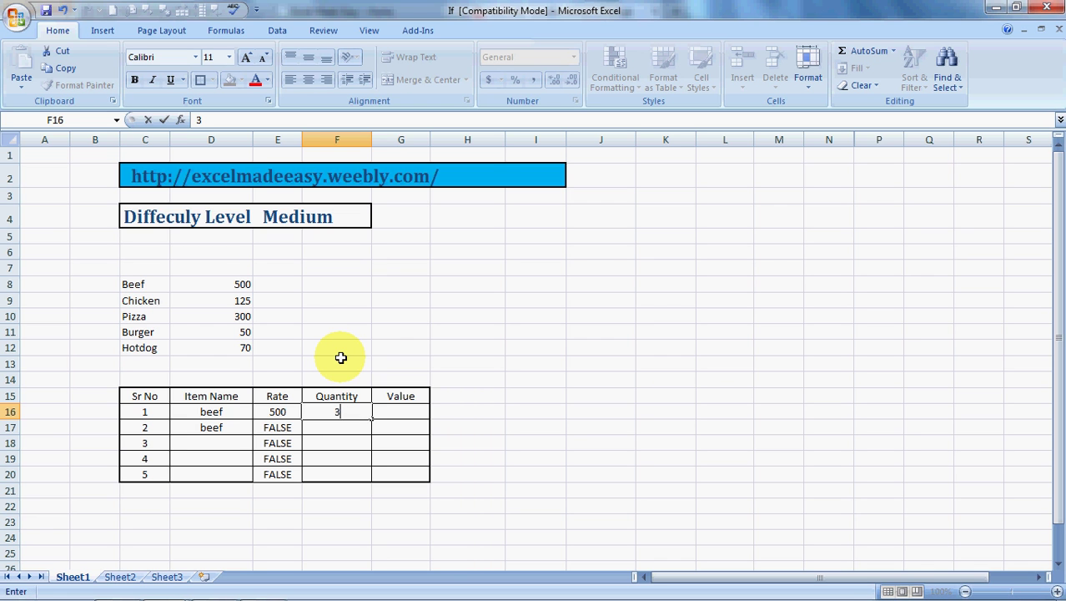
key(Left)
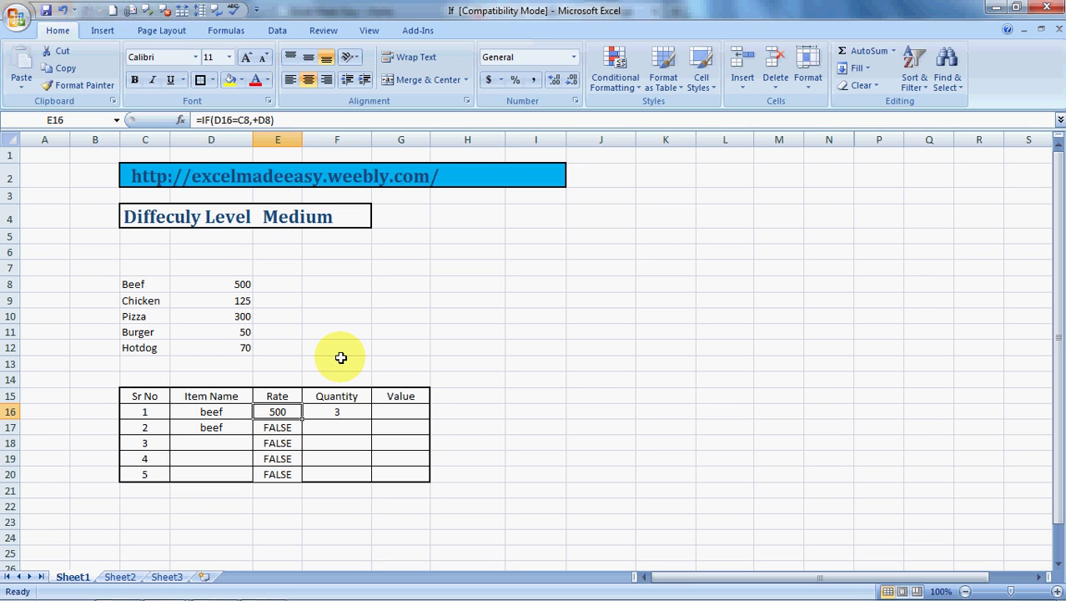
key(Right)
key(Right)
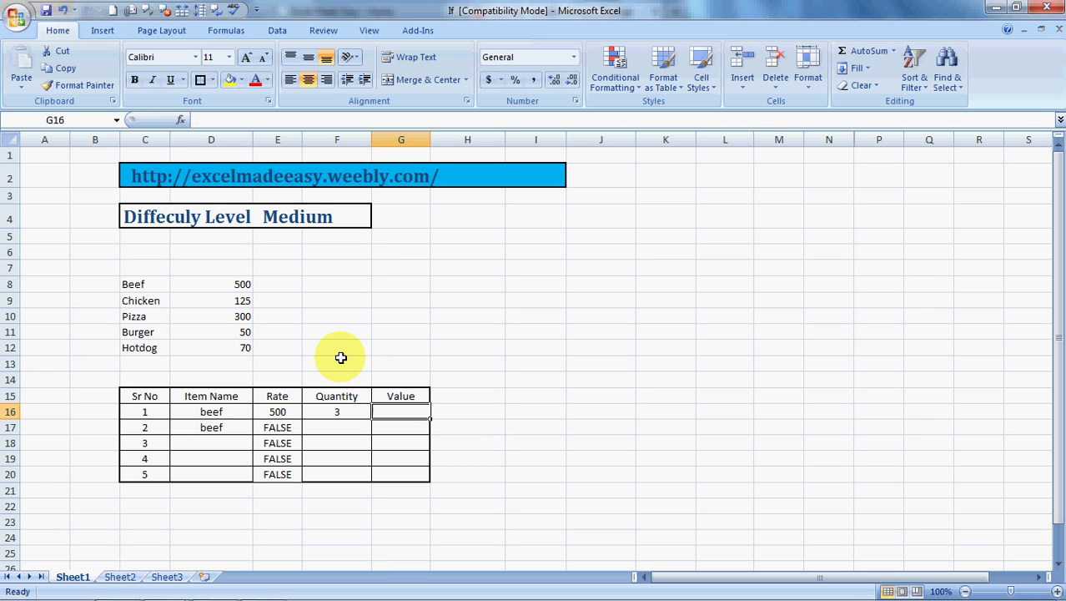
text(=)
key(Left)
key(Left)
text(*)
key(Left)
key(Return)
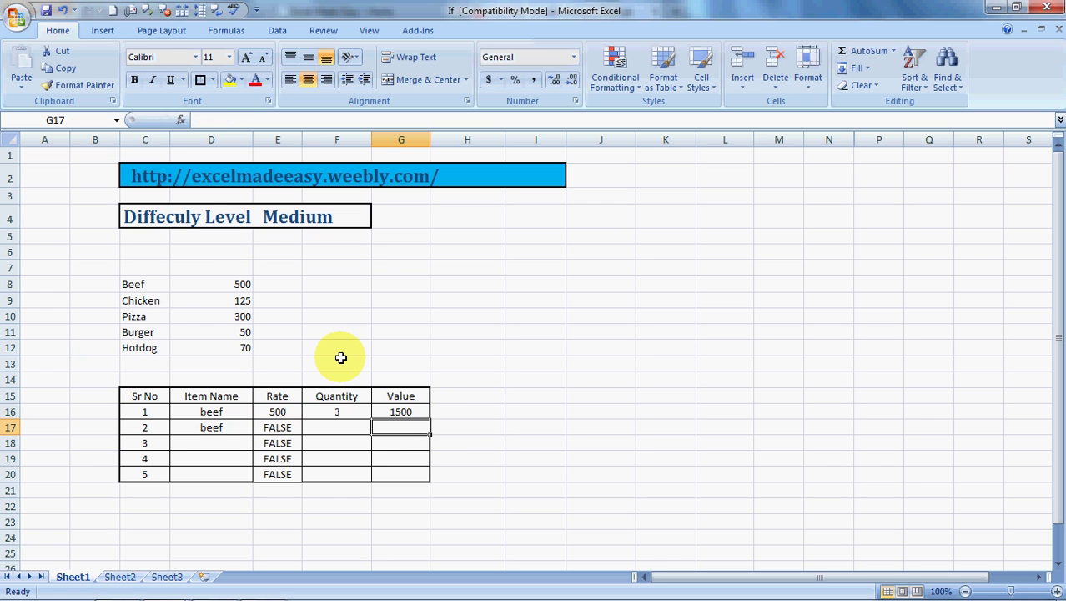
key(Up)
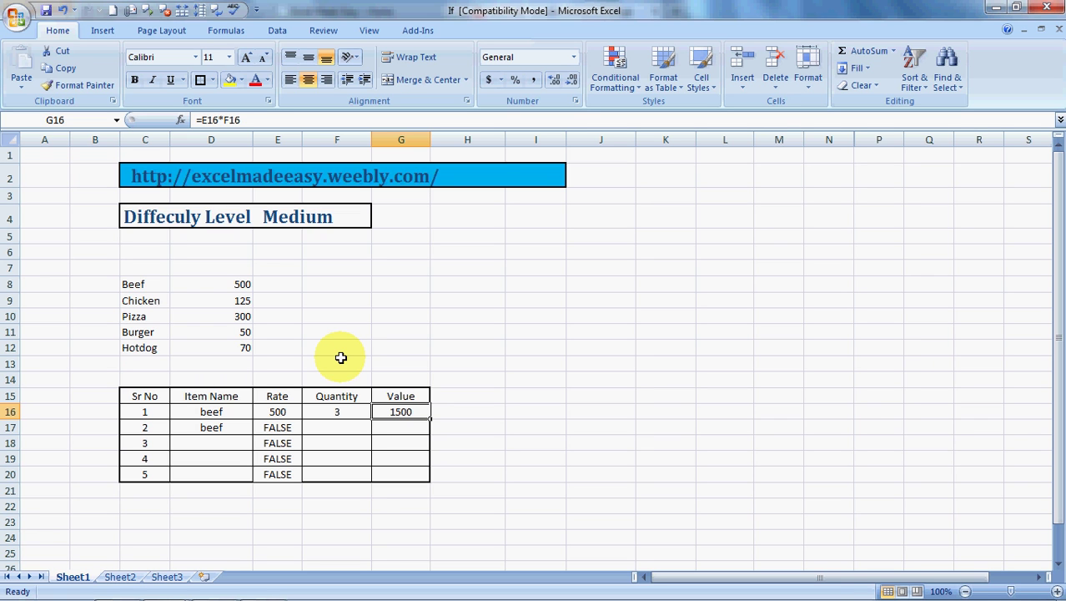
key(Left)
key(Left)
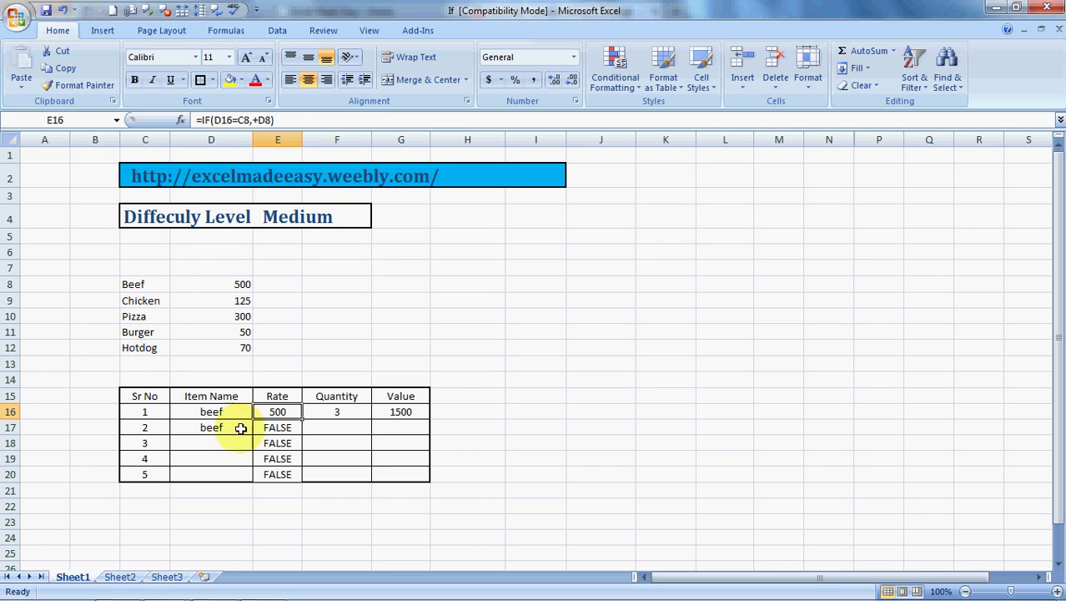
click(283, 425)
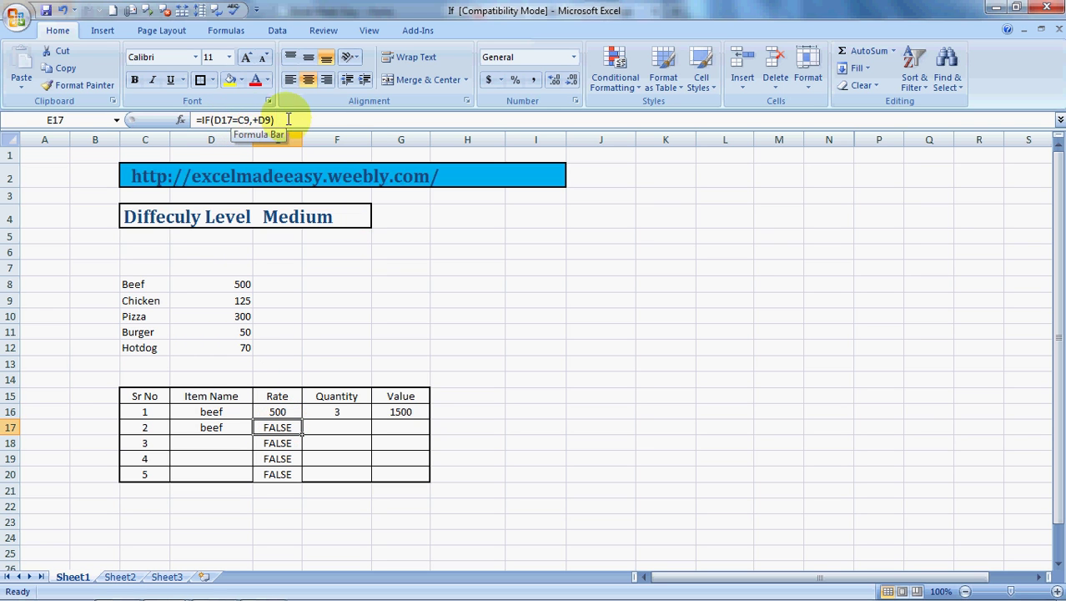
click(287, 410)
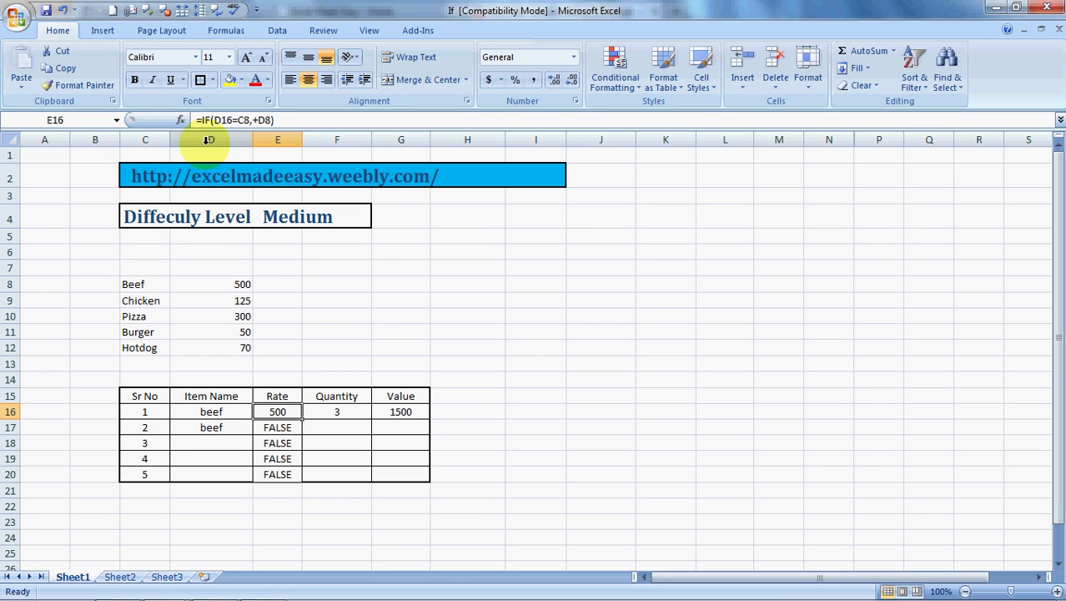
click(275, 426)
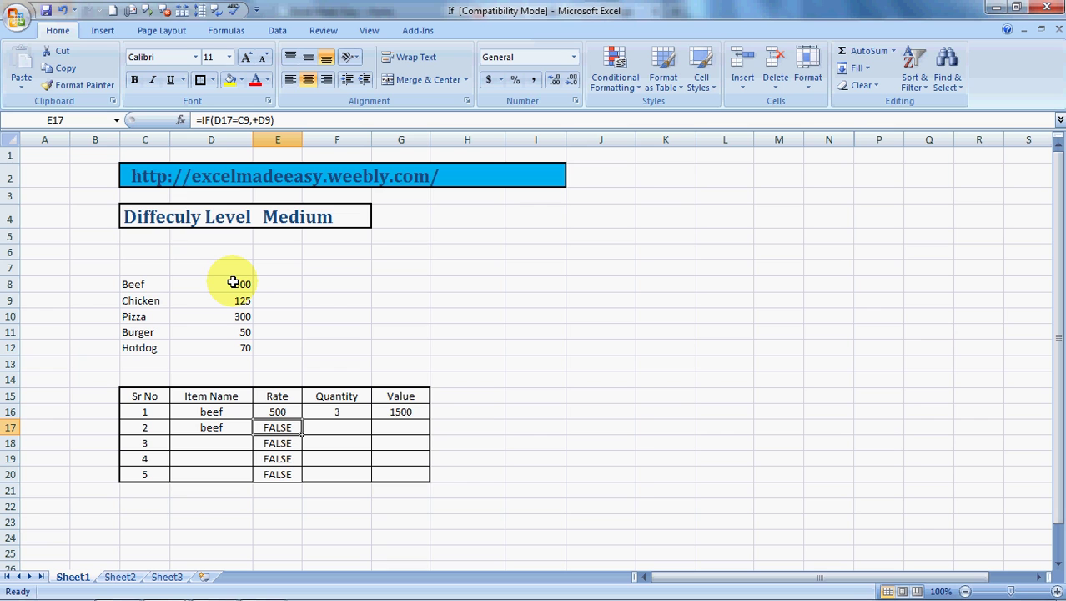
key(Up)
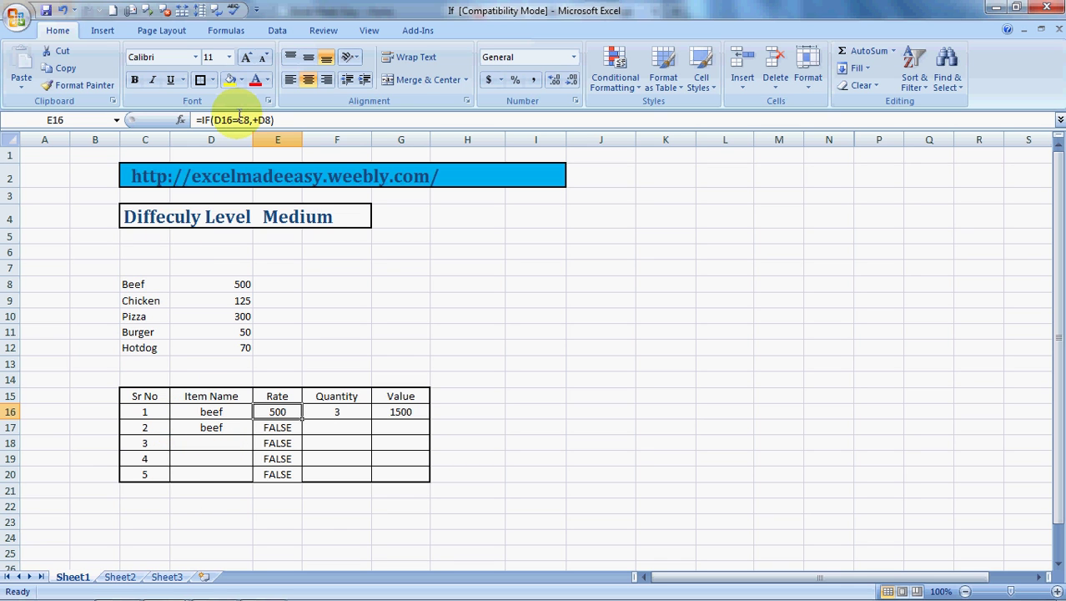
- Change E16's formula to =IF(D16=$C$8,+$D$8) by making C8 and D8 absolute with F4
drag(238, 119, 250, 120)
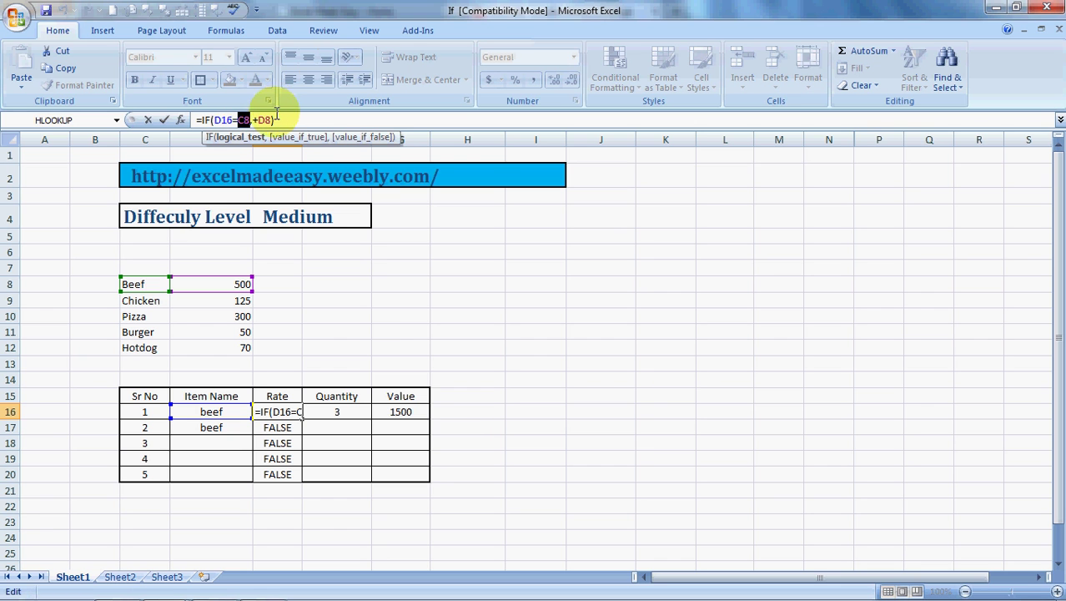
key(F4)
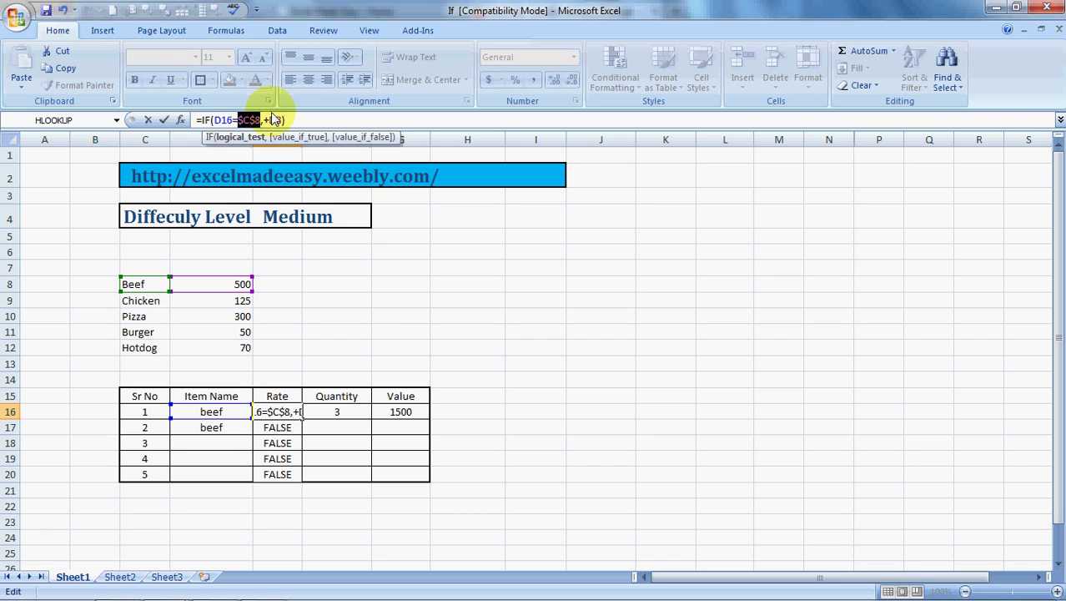
drag(269, 119, 282, 120)
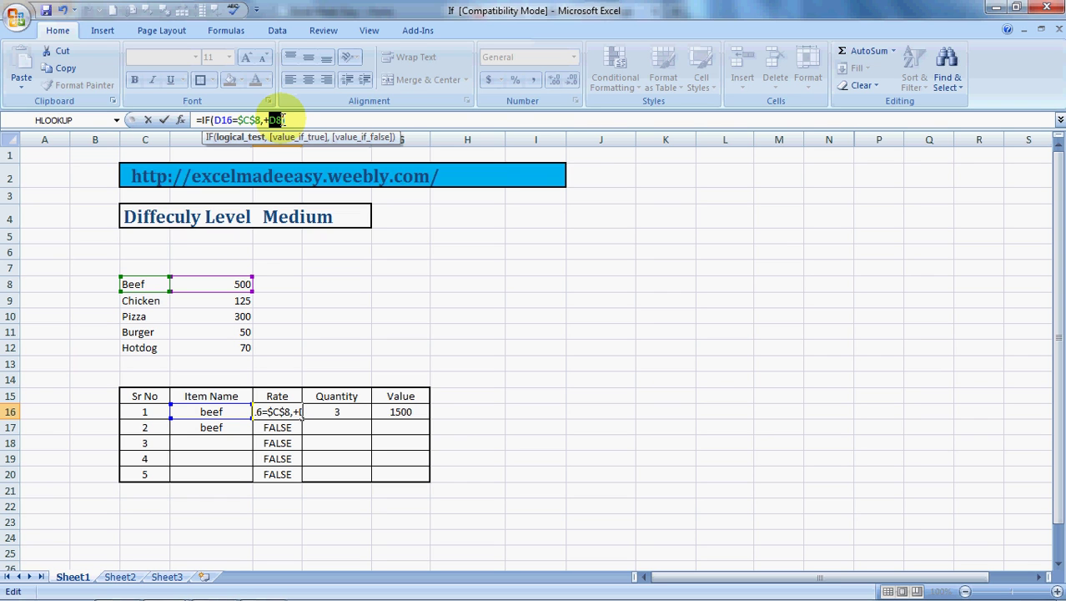
key(F4)
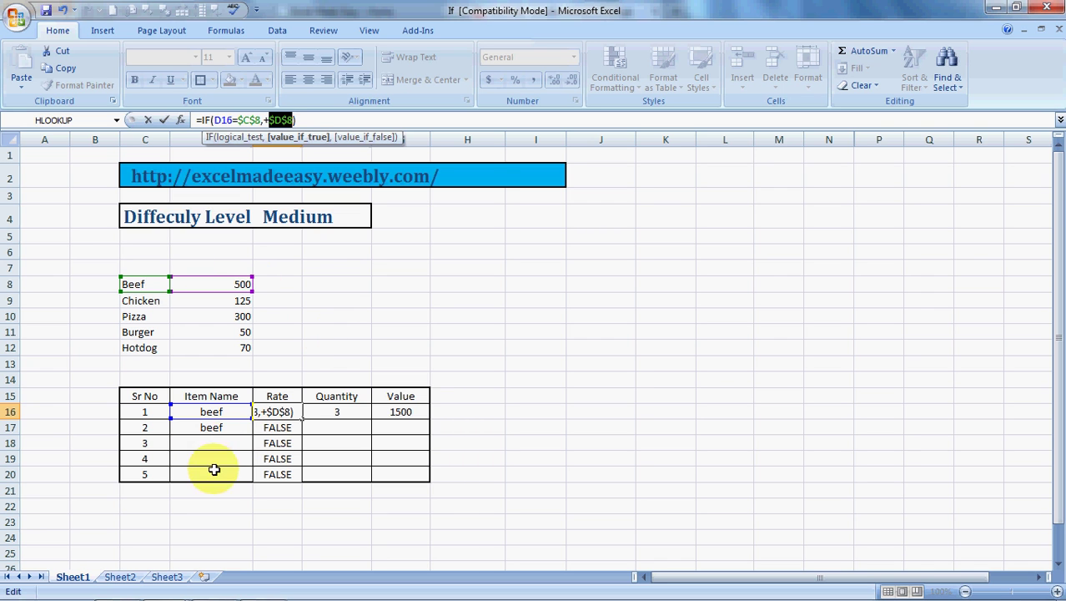
key(Return)
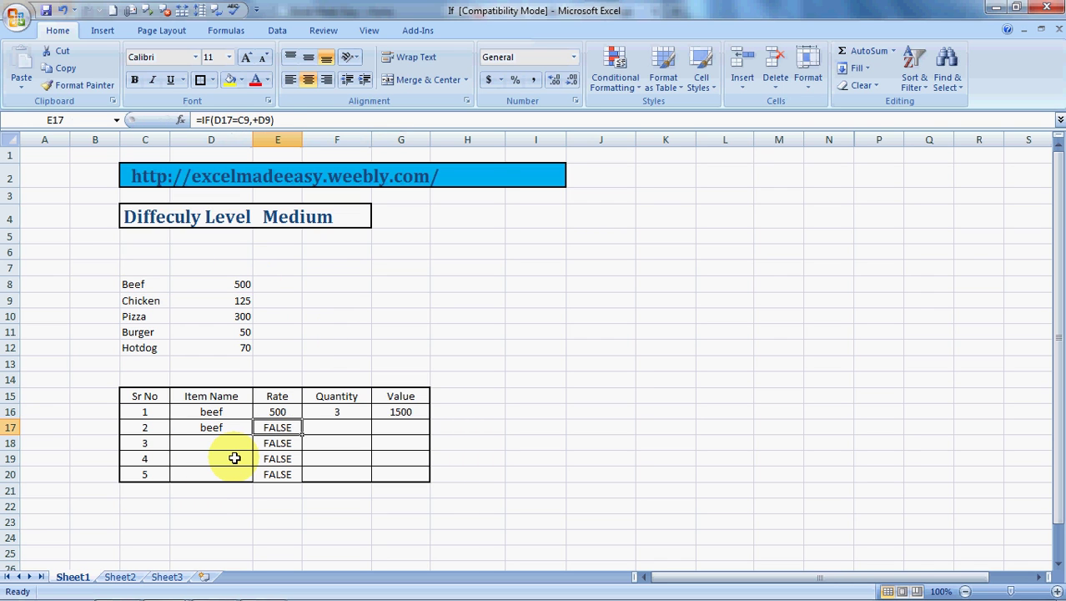
- Copy the absolute-reference Rate formula from E16 into E17:E20
click(281, 411)
key(ctrl+c)
key(Down)
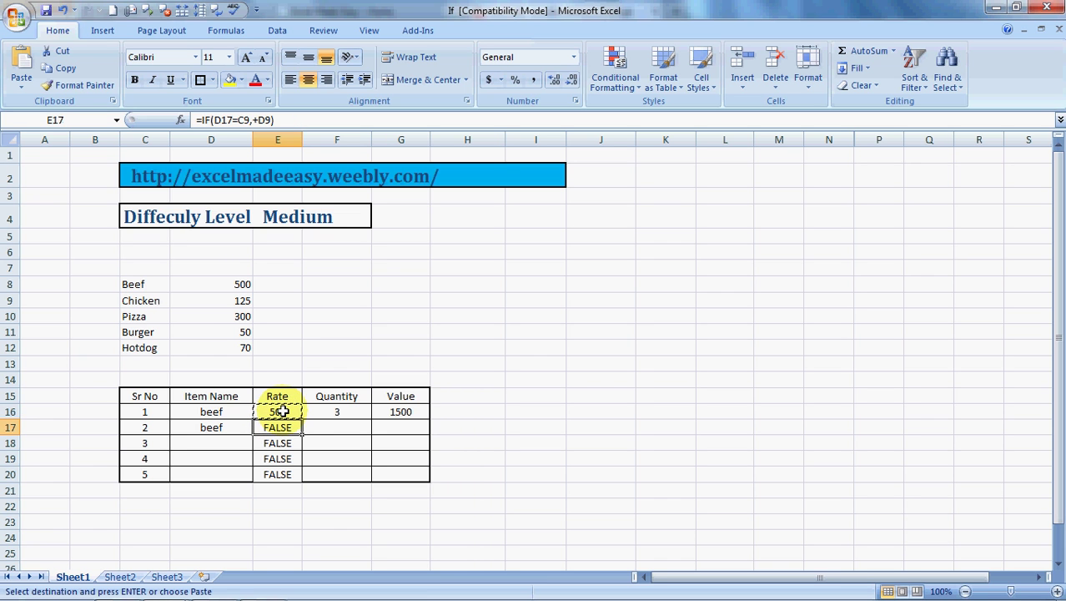
key(shift+Down)
key(shift+Down)
key(shift+Down)
key(ctrl+v)
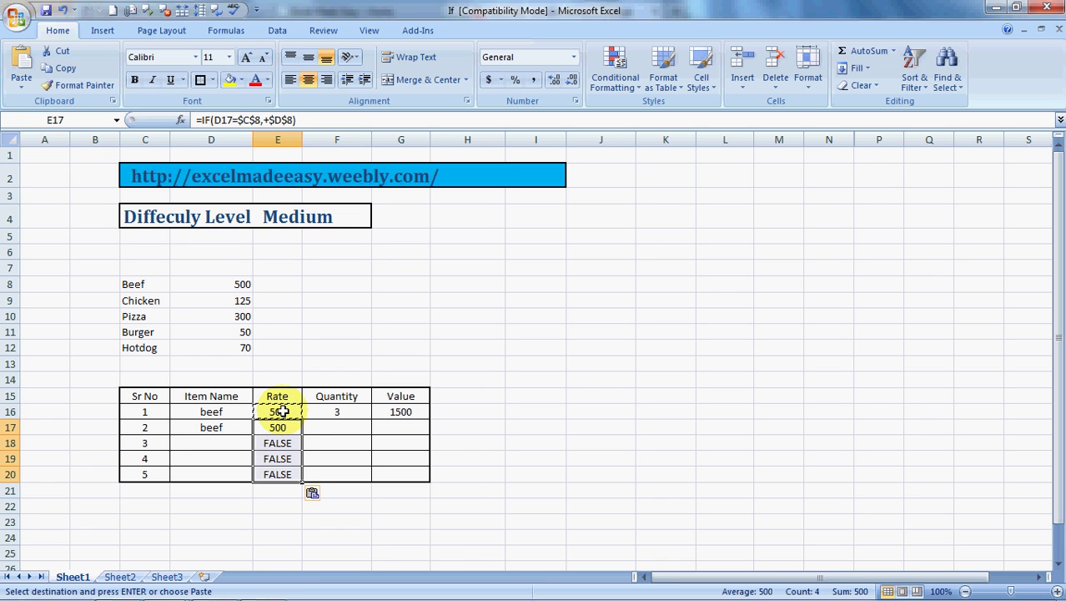
key(Return)
click(282, 412)
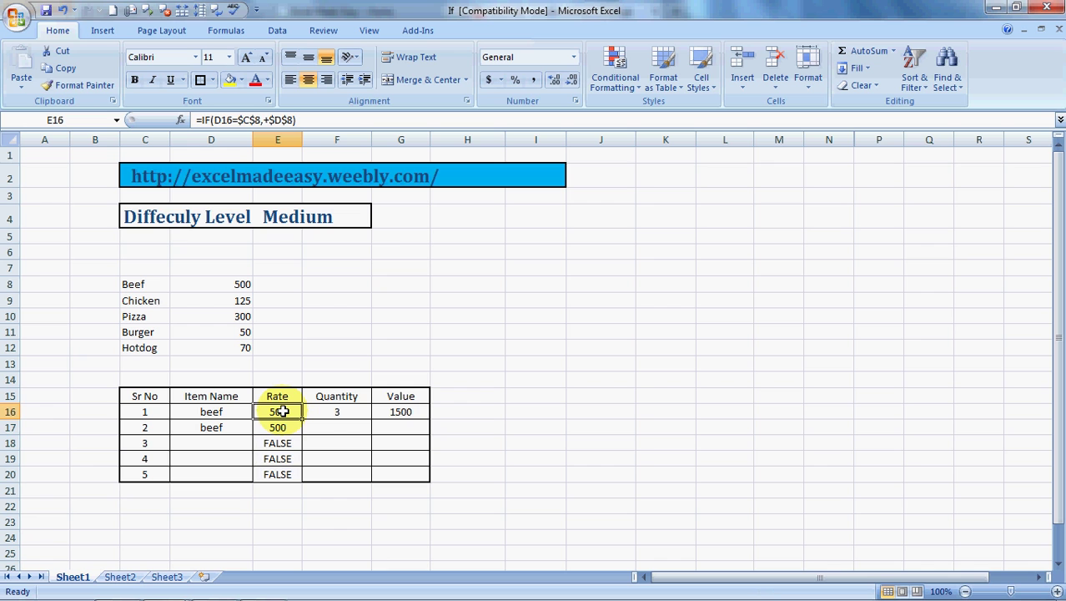
- Extend E16's formula with a nested IF returning Chicken's price D9 when D16 equals C9
click(317, 120)
key(BackSpace)
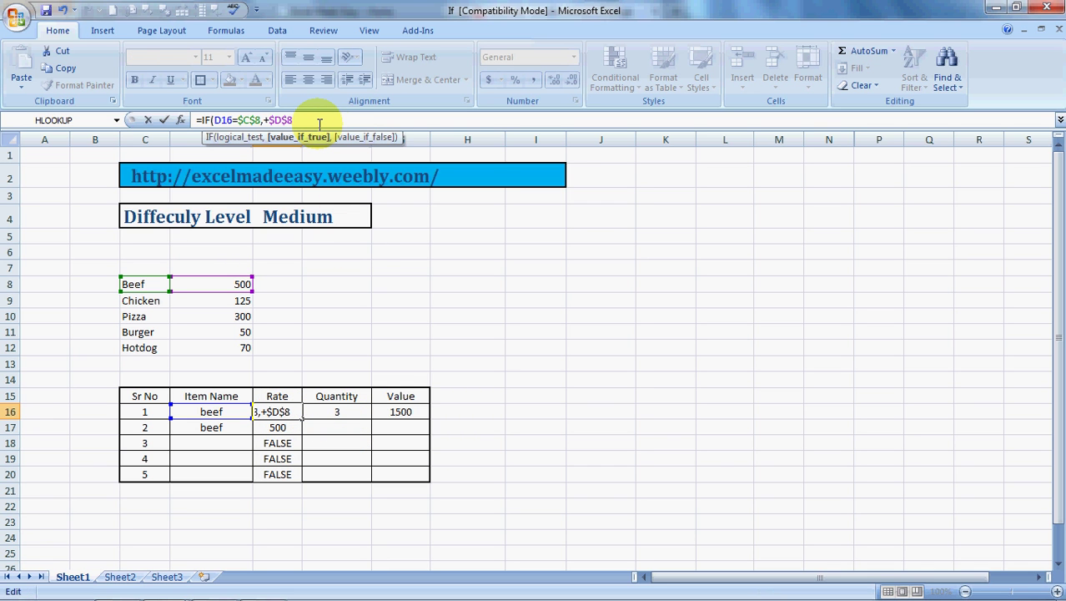
text(,)
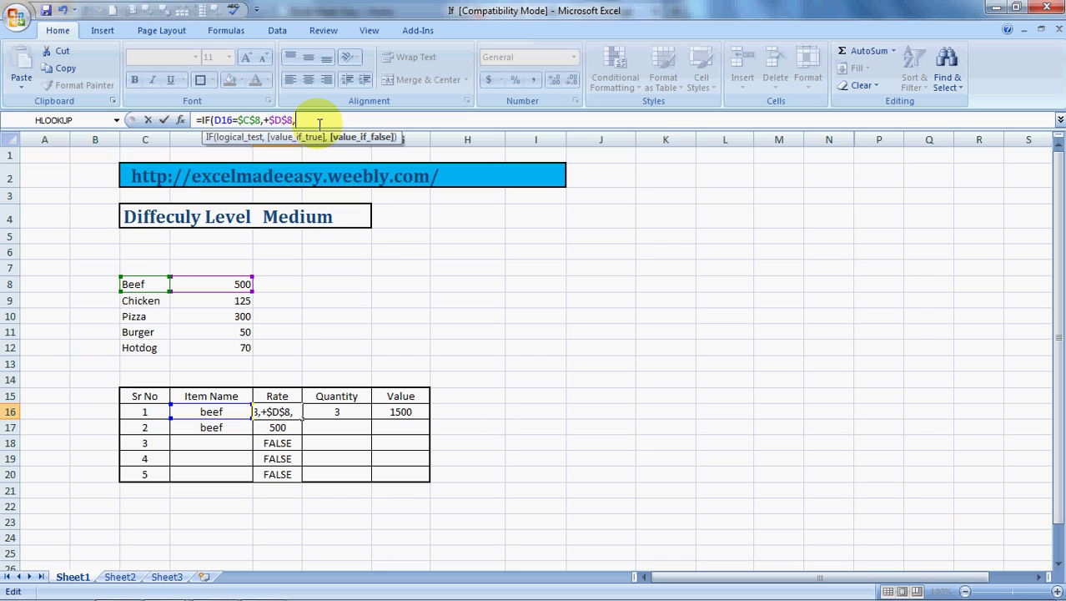
text(if)
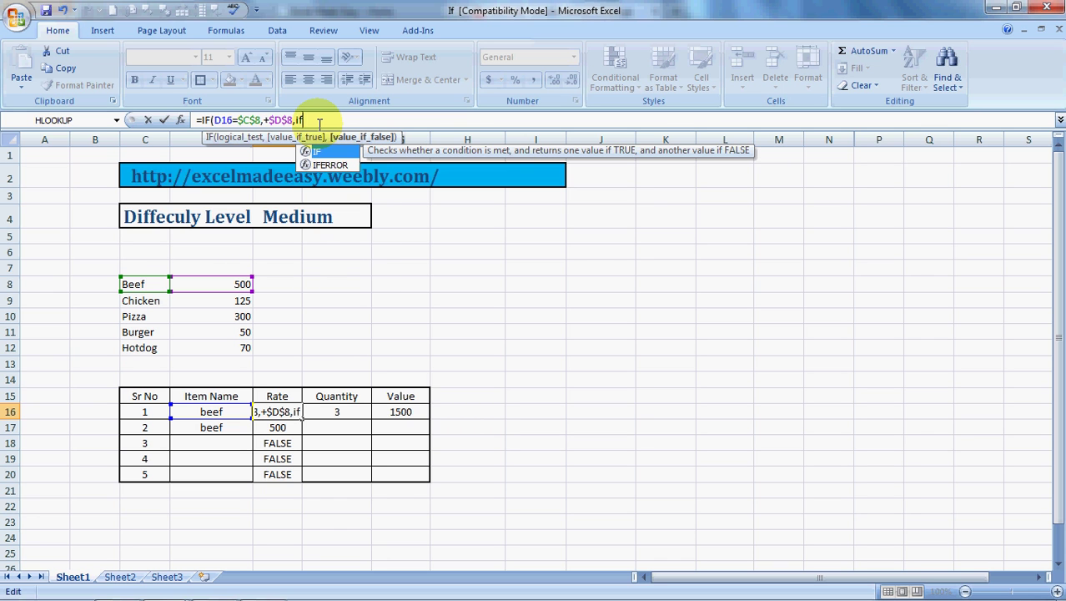
text(()
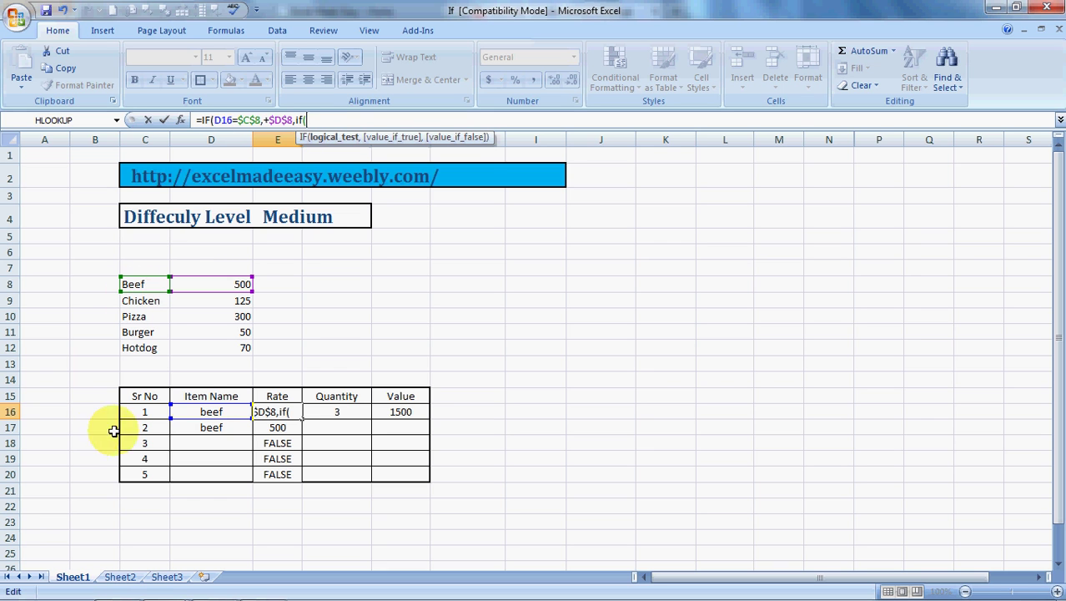
click(200, 411)
text(=)
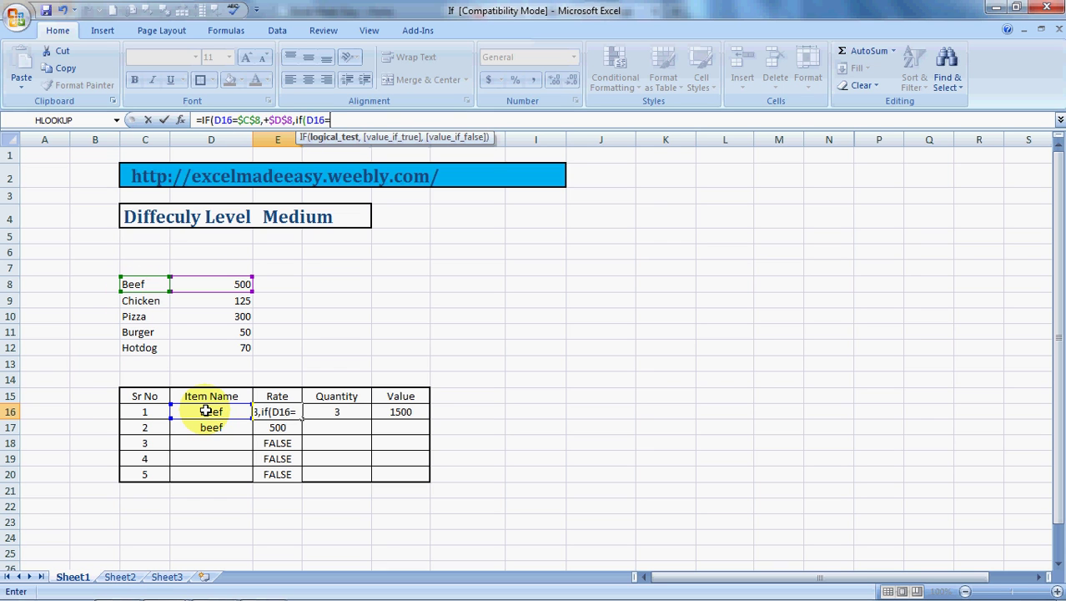
click(144, 300)
text(,+)
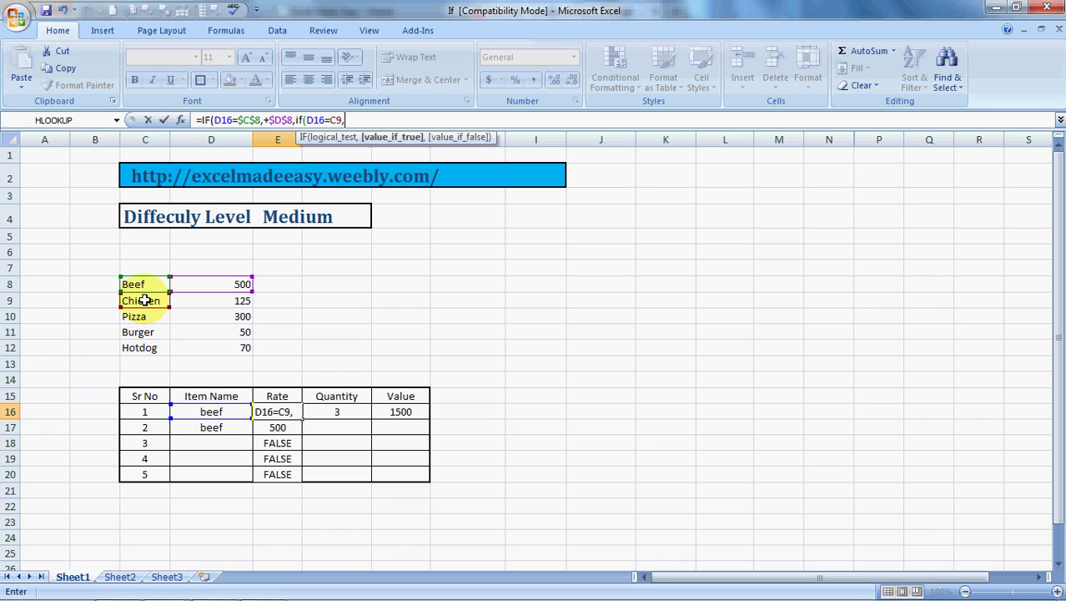
click(241, 299)
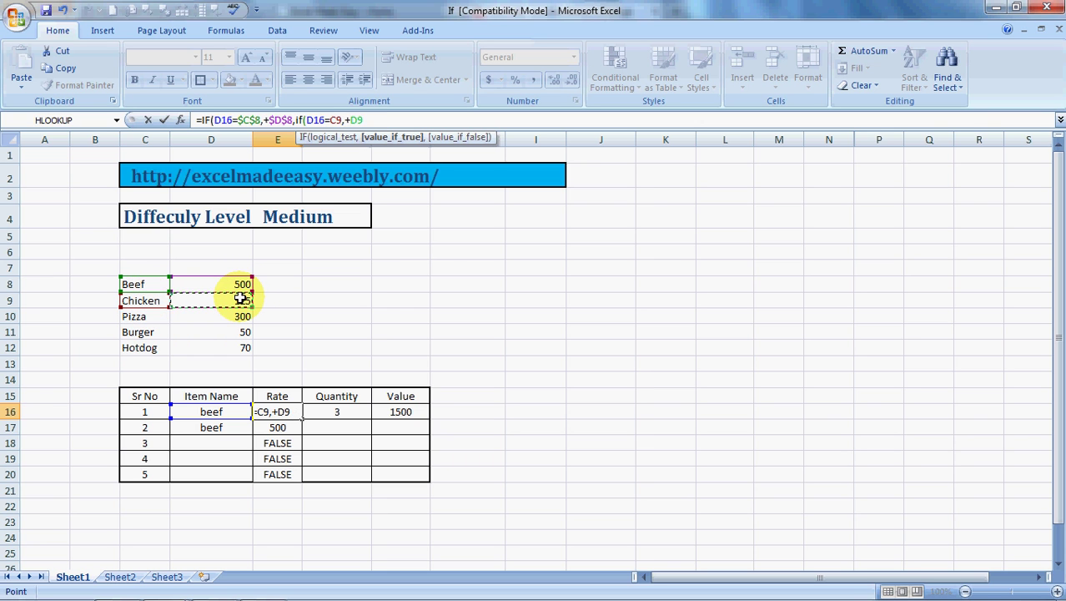
- Add a nested IF returning the Pizza price D10 when D16 equals C10
text(,if)
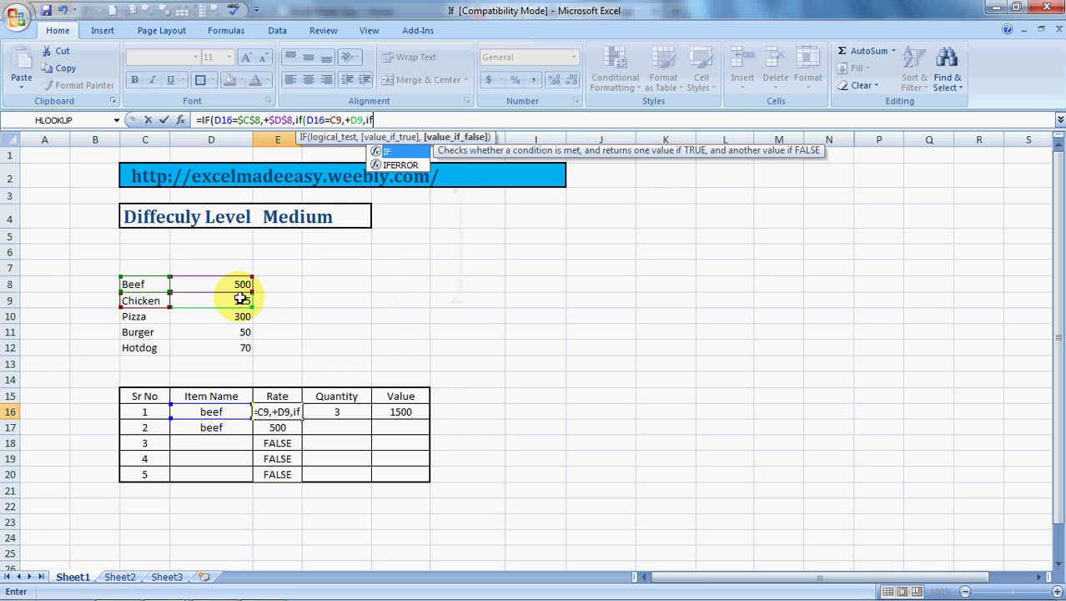
text(()
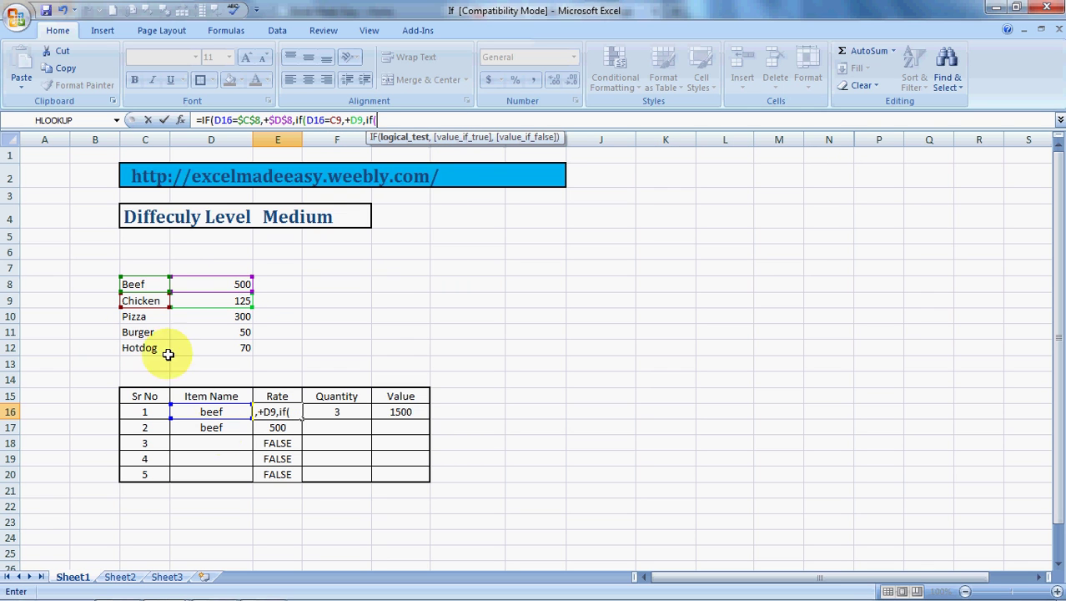
click(204, 412)
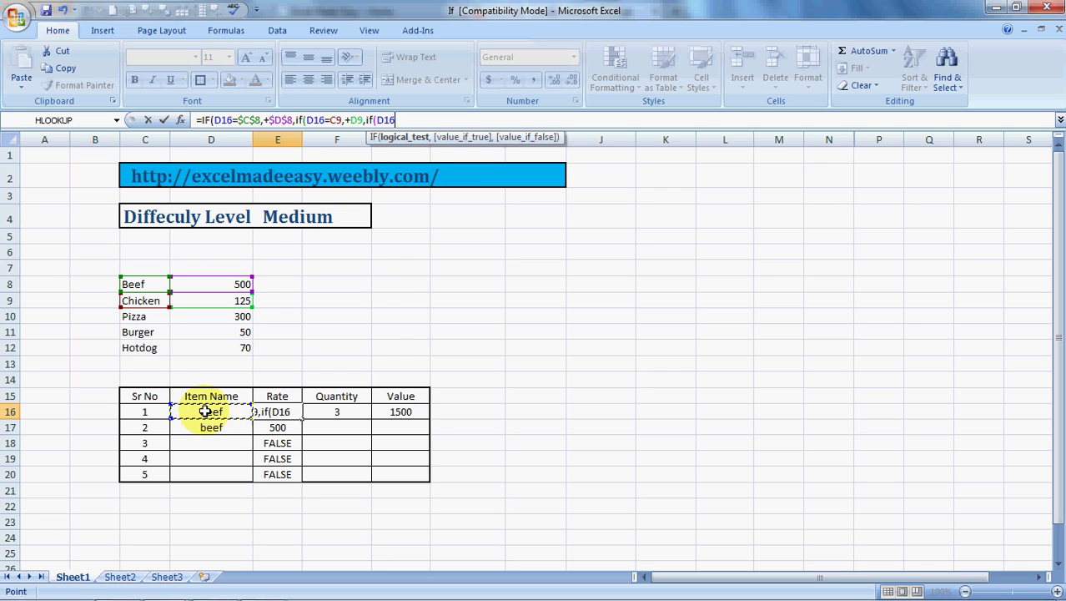
click(131, 316)
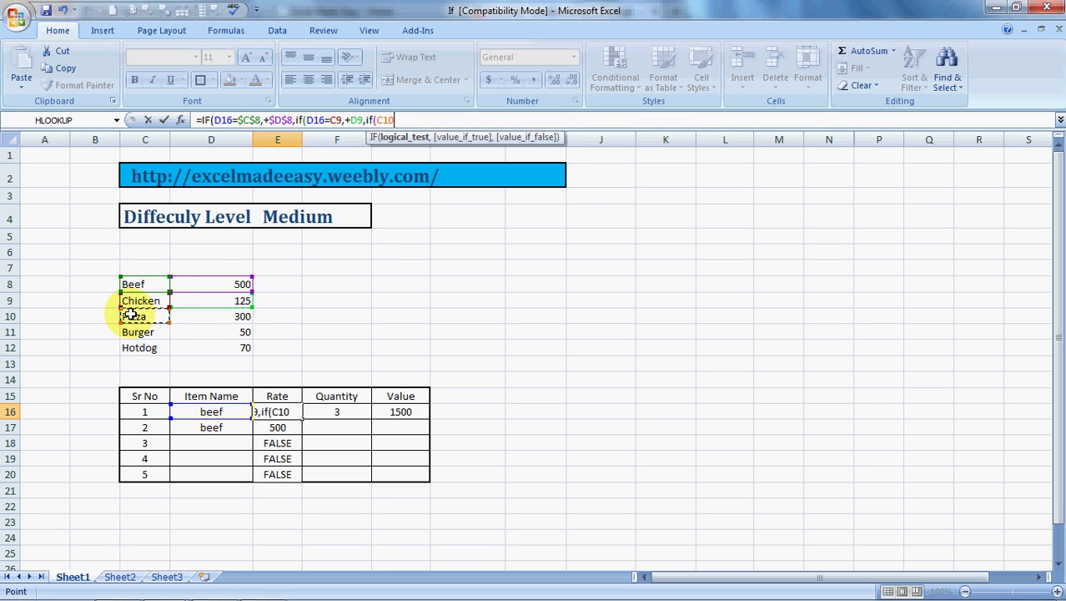
click(217, 411)
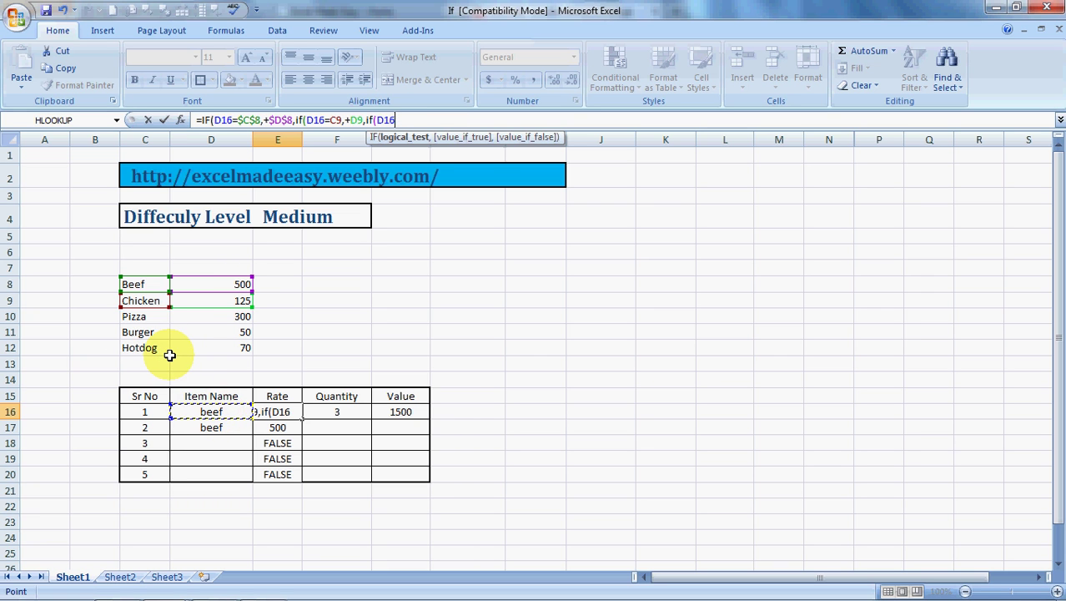
text(=)
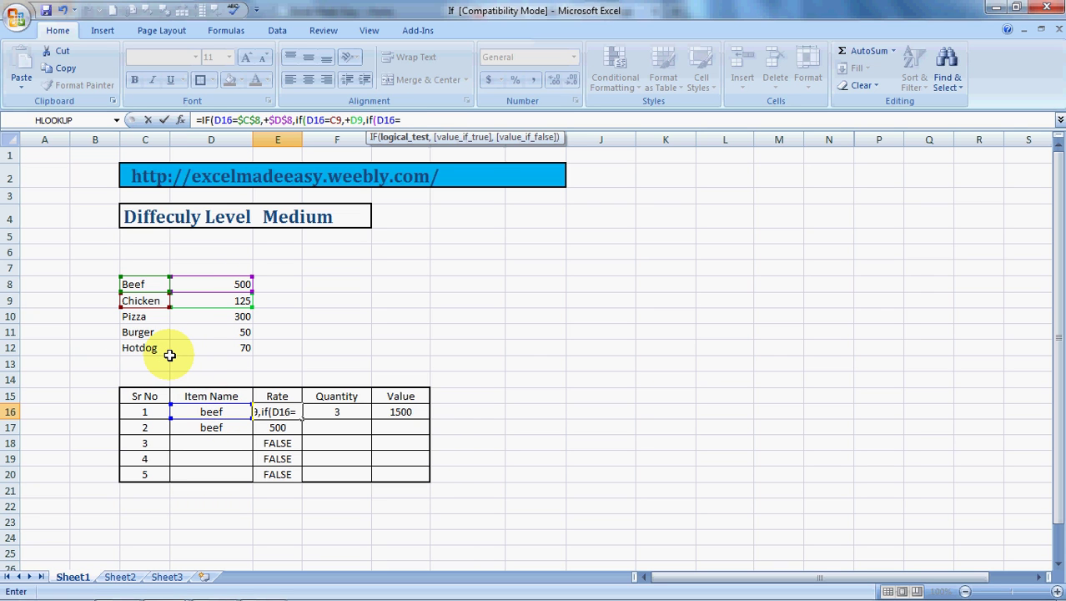
click(146, 318)
text(,)
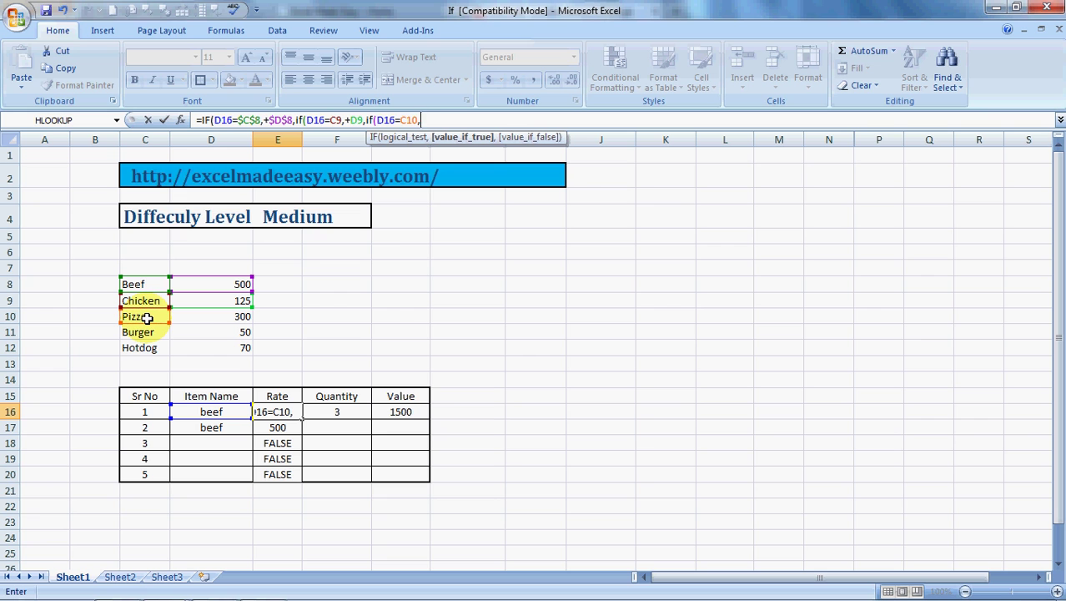
text(+)
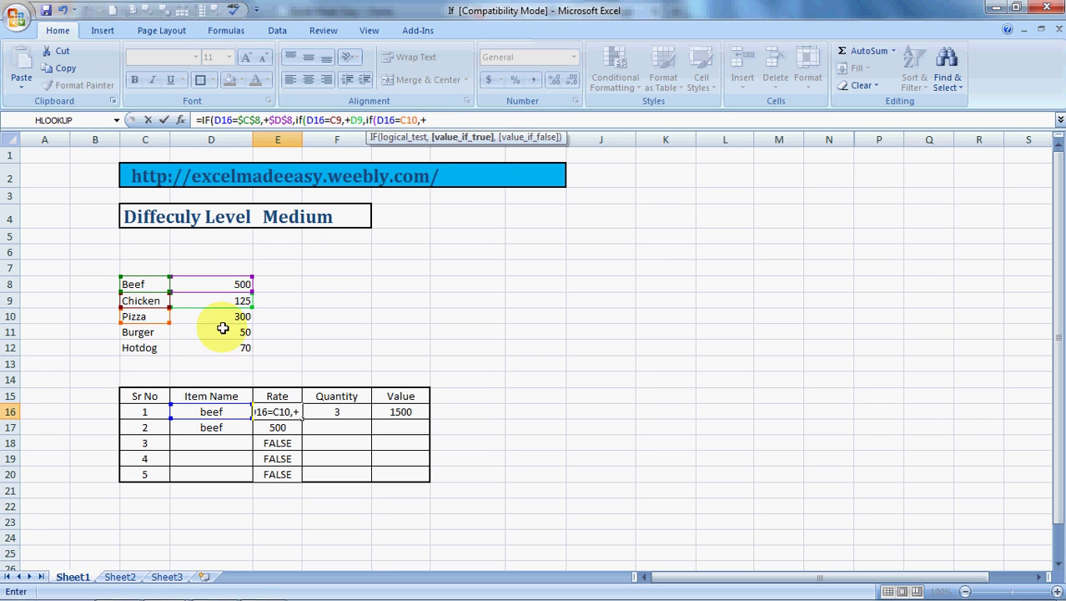
click(240, 317)
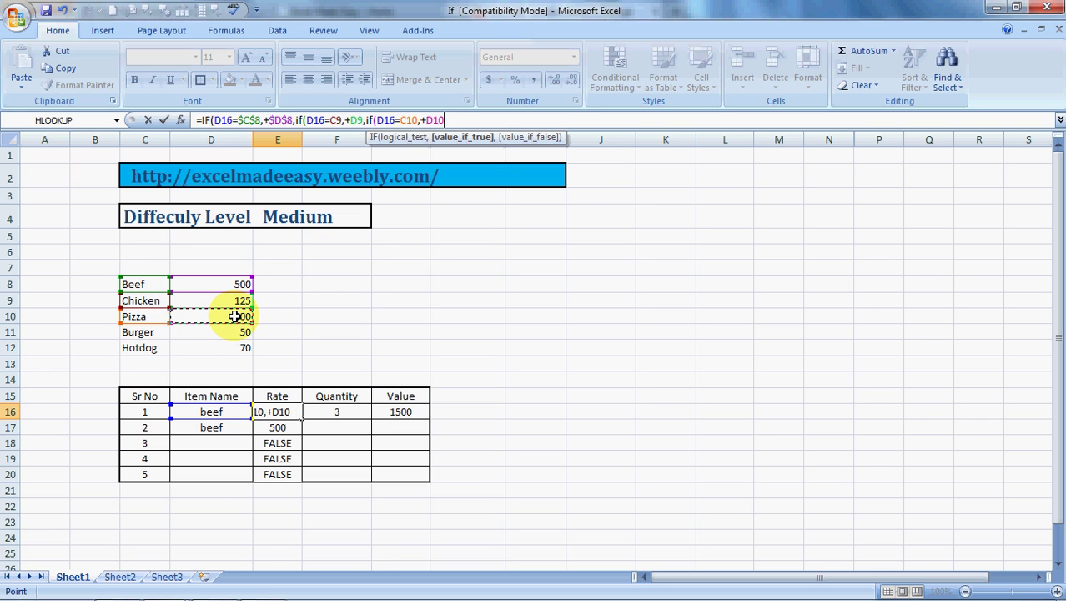
text(,if)
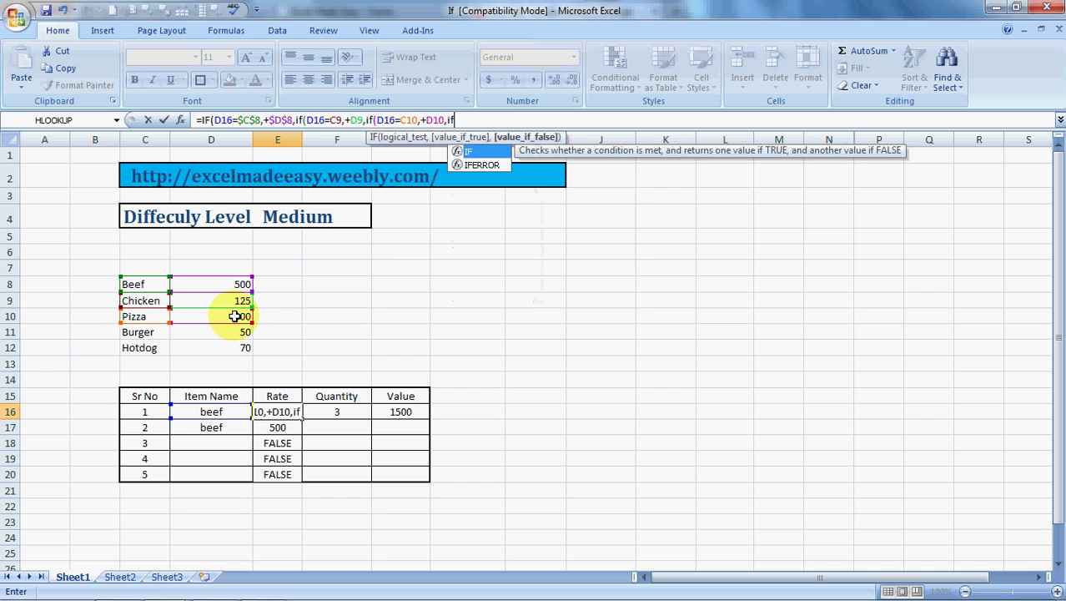
text(()
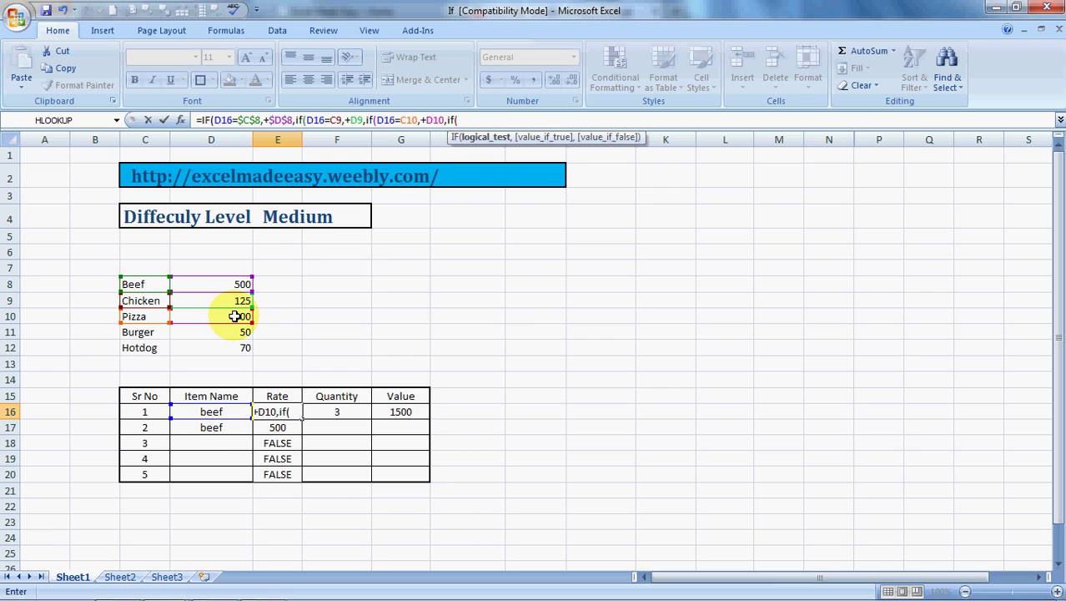
- Add the Burger test returning D11 when D16 equals C11
click(210, 411)
click(143, 332)
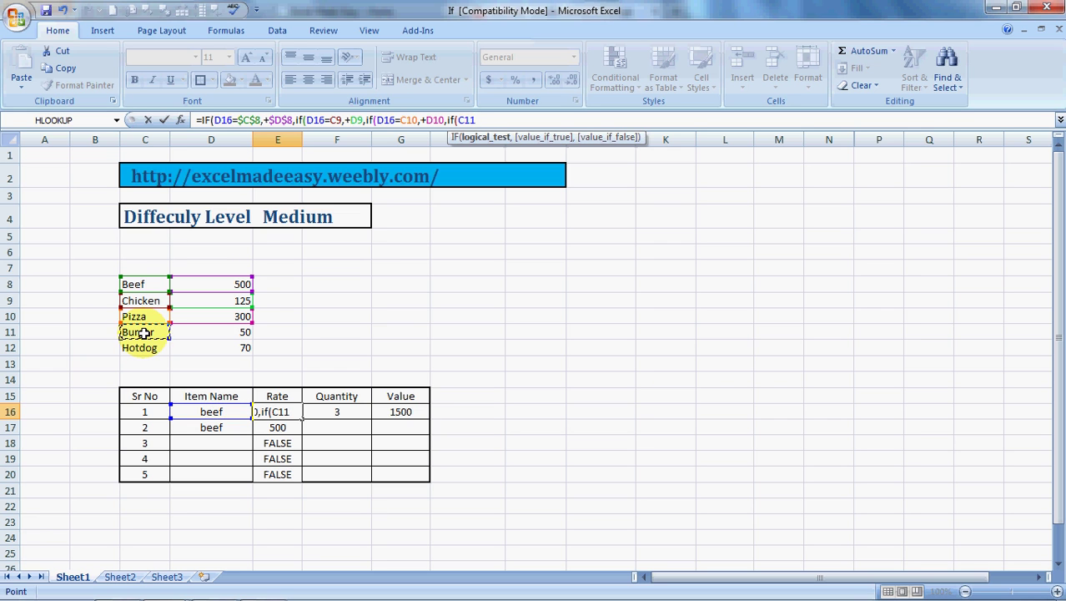
text(=)
key(BackSpace)
key(BackSpace)
key(BackSpace)
key(BackSpace)
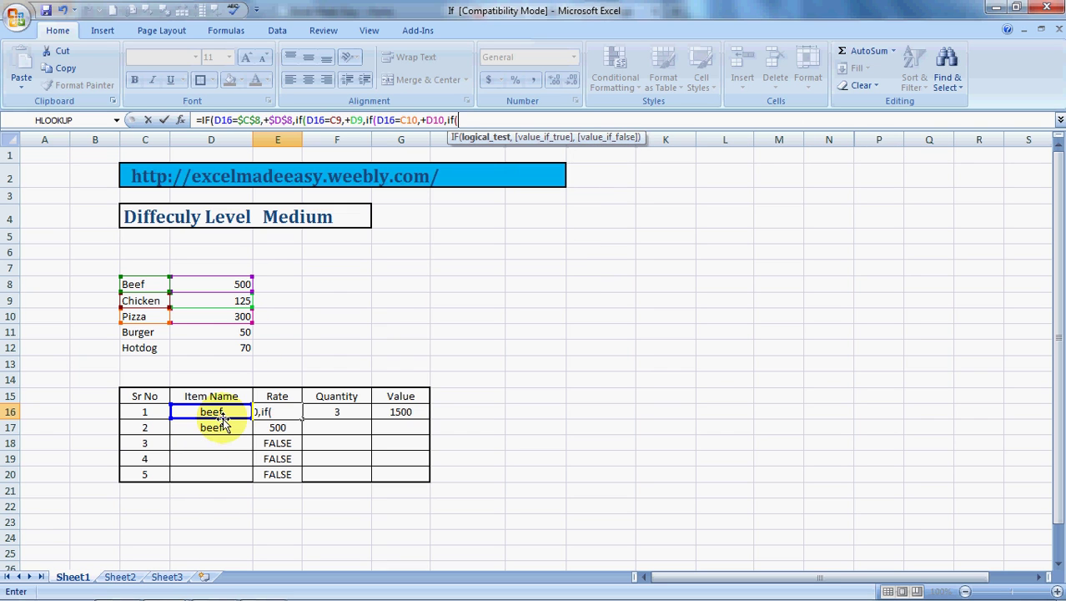
click(206, 411)
text(=)
click(152, 334)
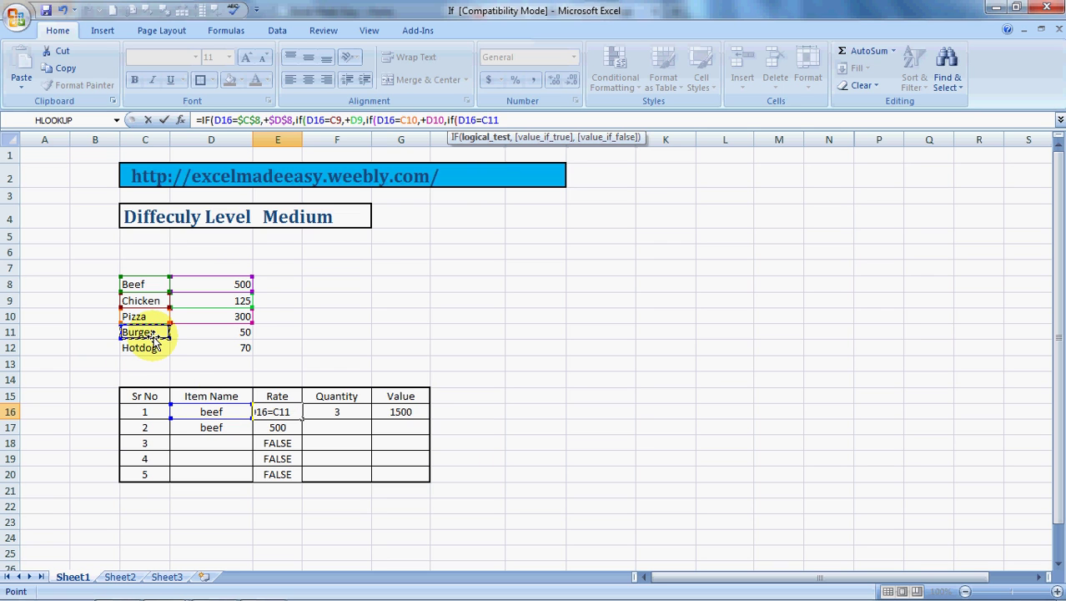
text(,)
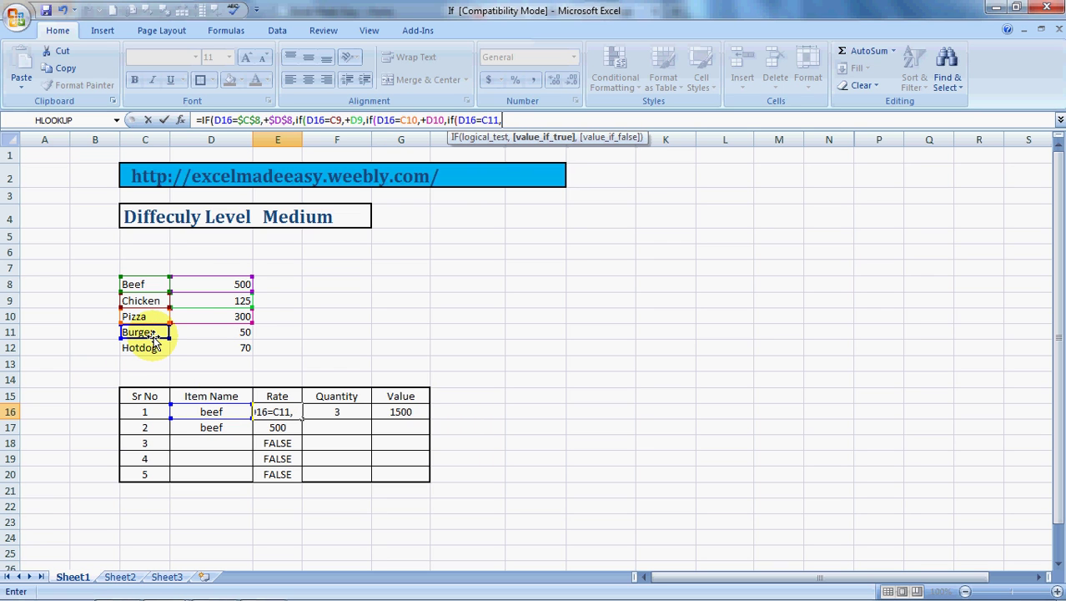
text(+)
click(243, 331)
text(,)
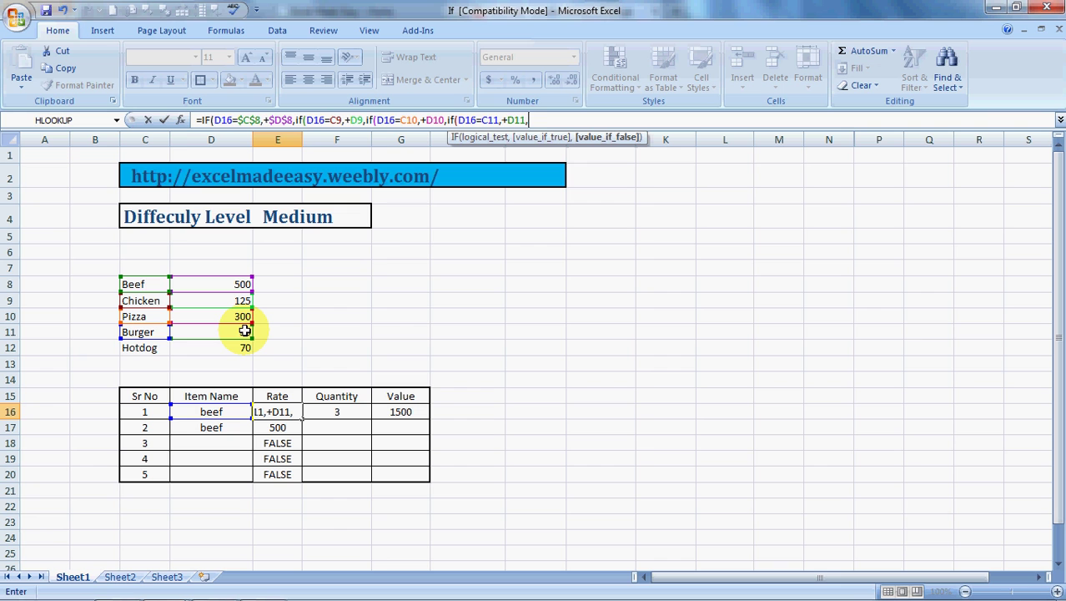
text(D1)
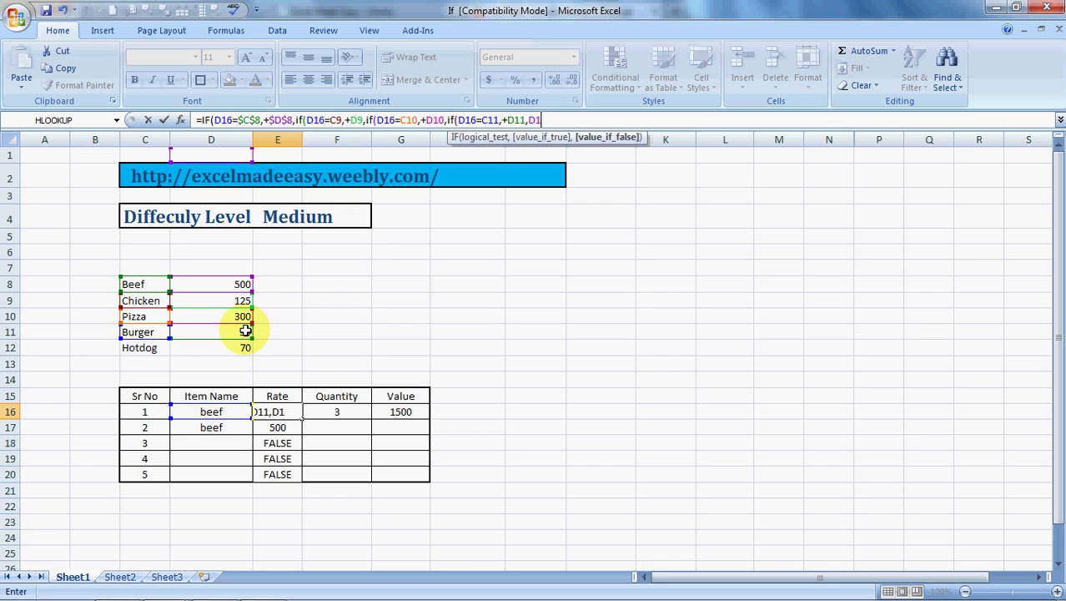
key(BackSpace)
key(BackSpace)
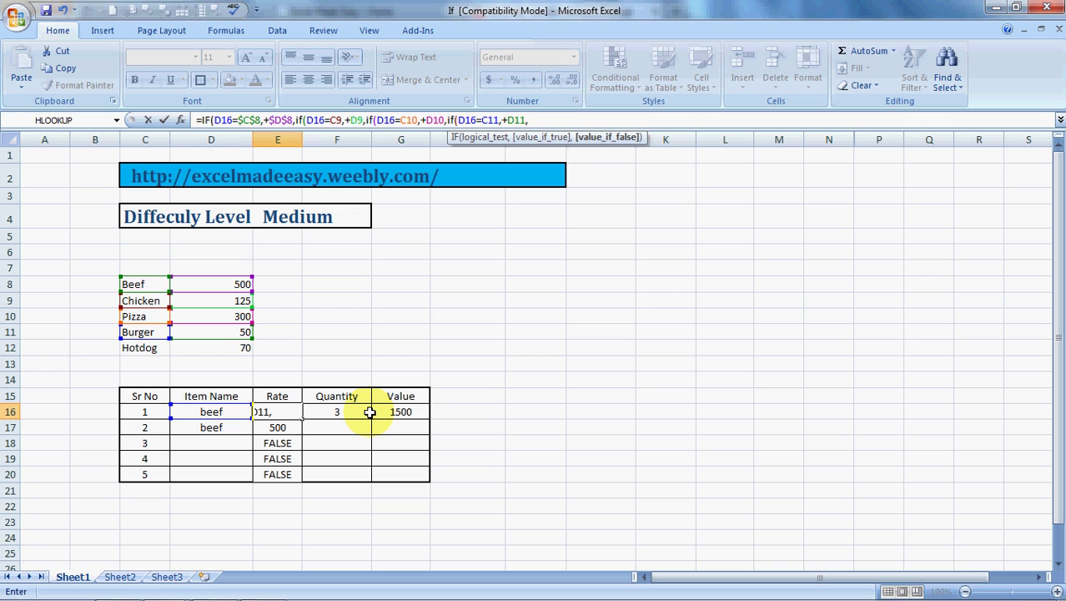
- Add the Hotdog test returning D12 when D16 equals C12, and close all brackets
text(if)
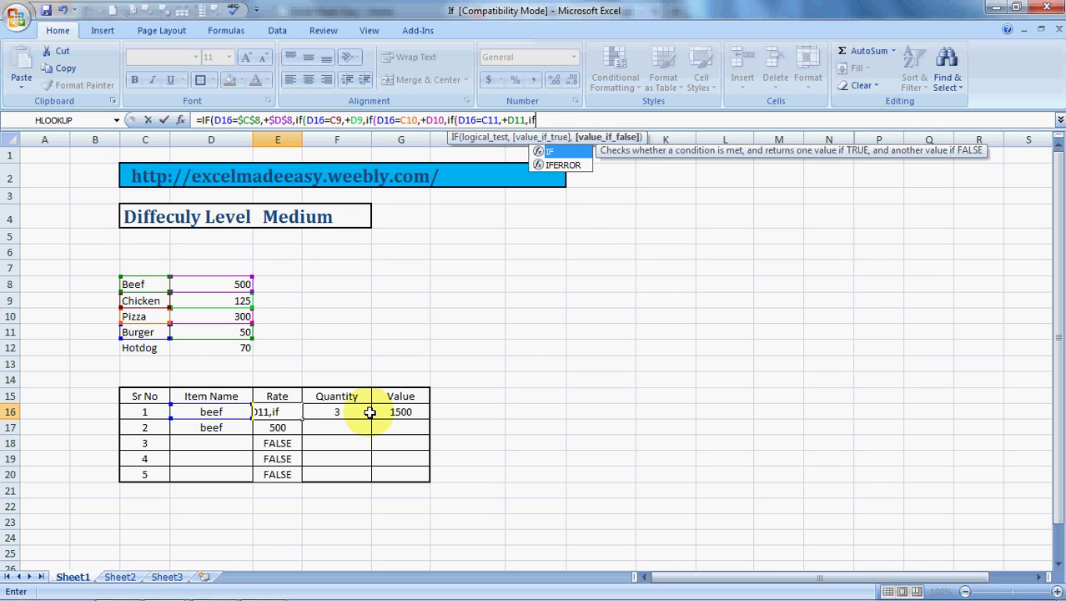
text(()
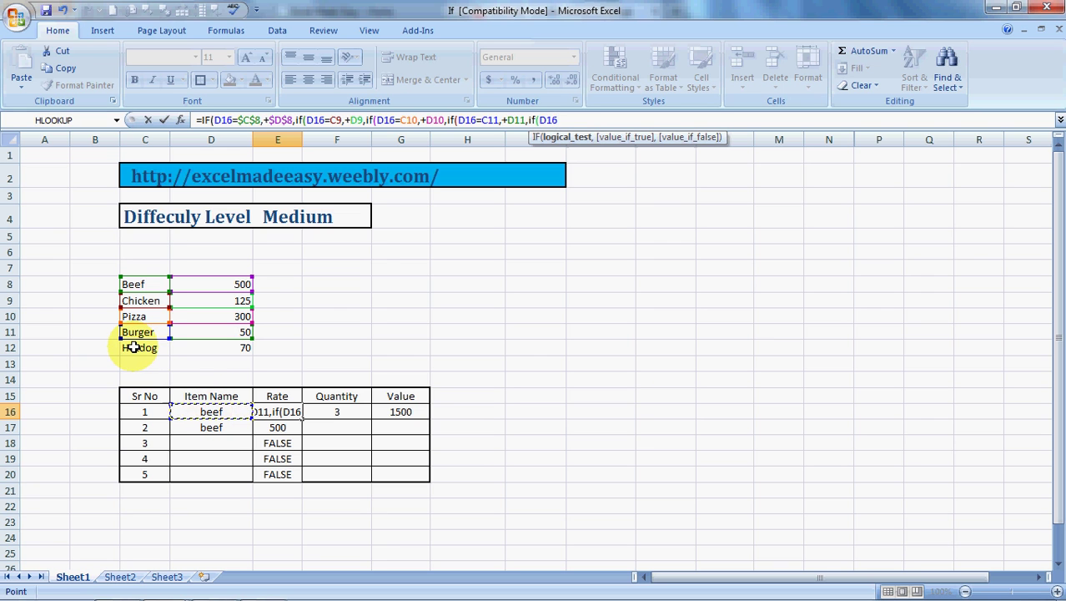
click(134, 347)
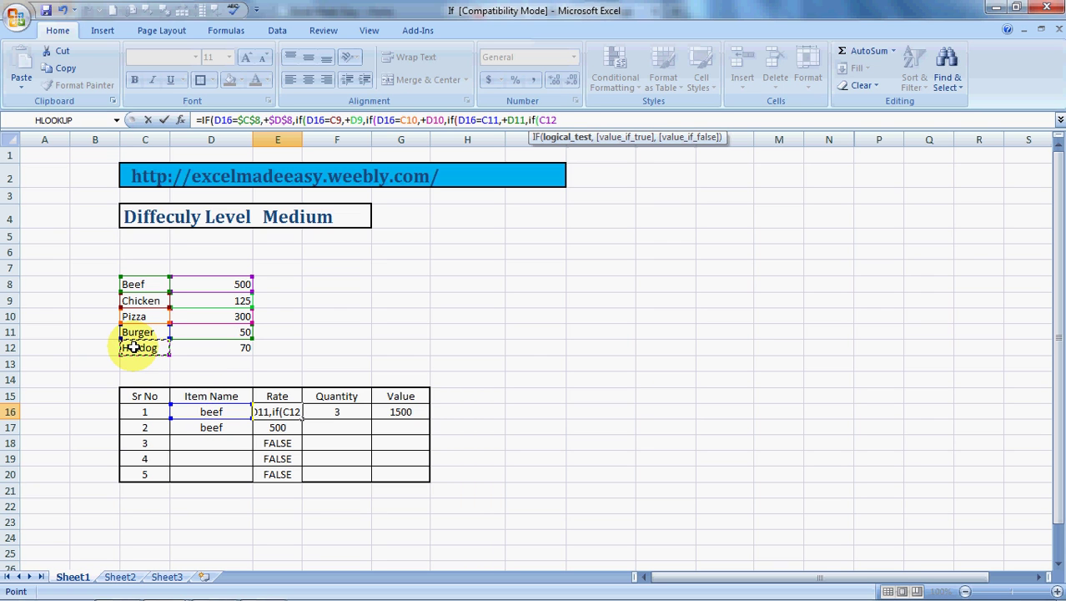
key(BackSpace)
key(BackSpace)
key(BackSpace)
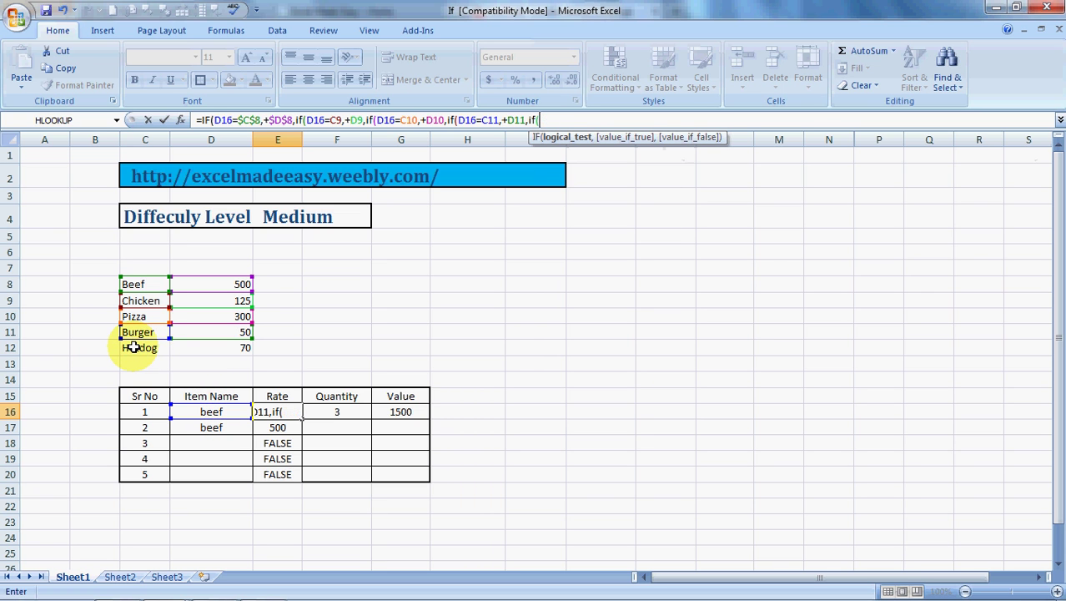
click(212, 408)
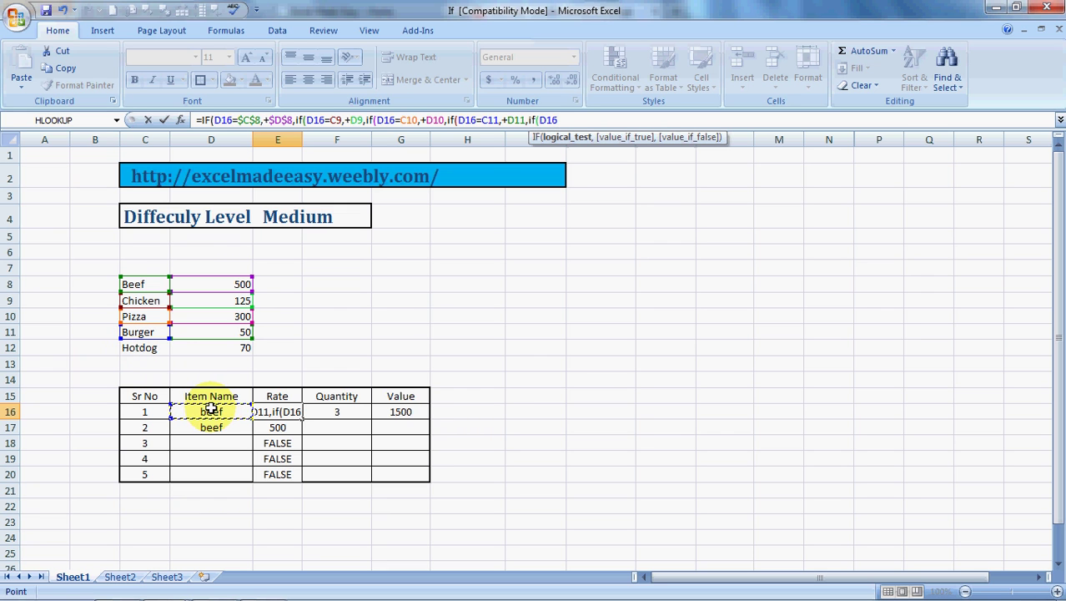
text(=)
click(143, 349)
text(,)
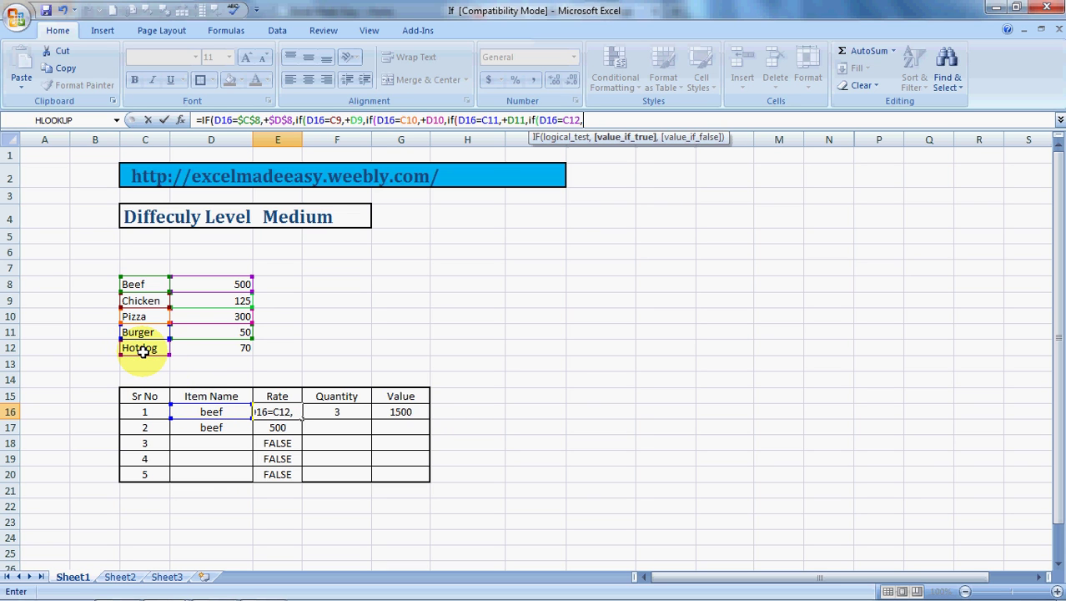
text(+)
click(244, 351)
text()))))
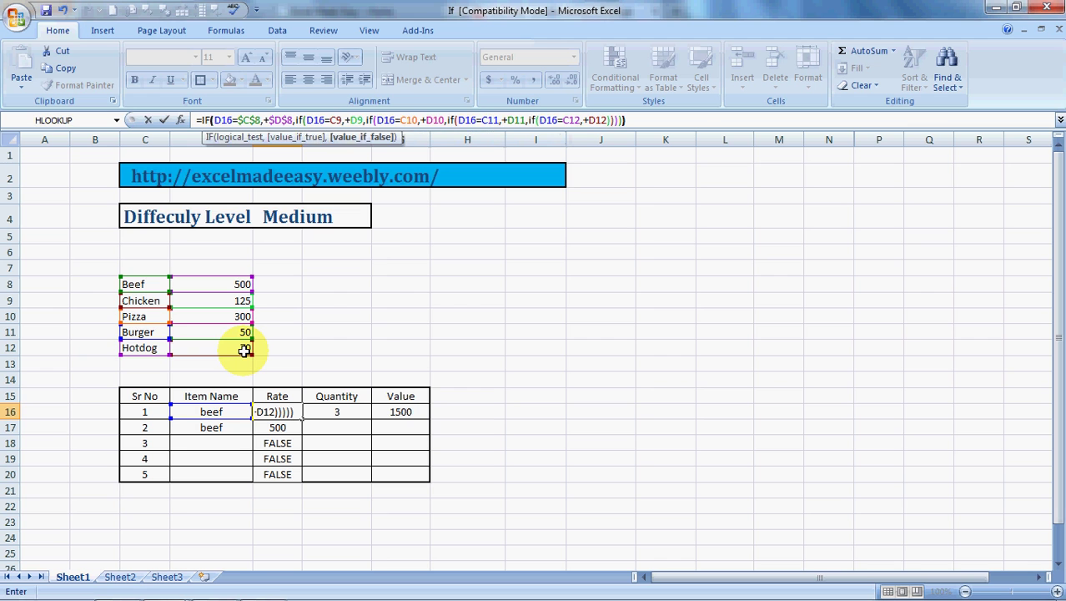
- Enter the nested IF Rate formula in E16 and return to that cell
key(Return)
key(Up)
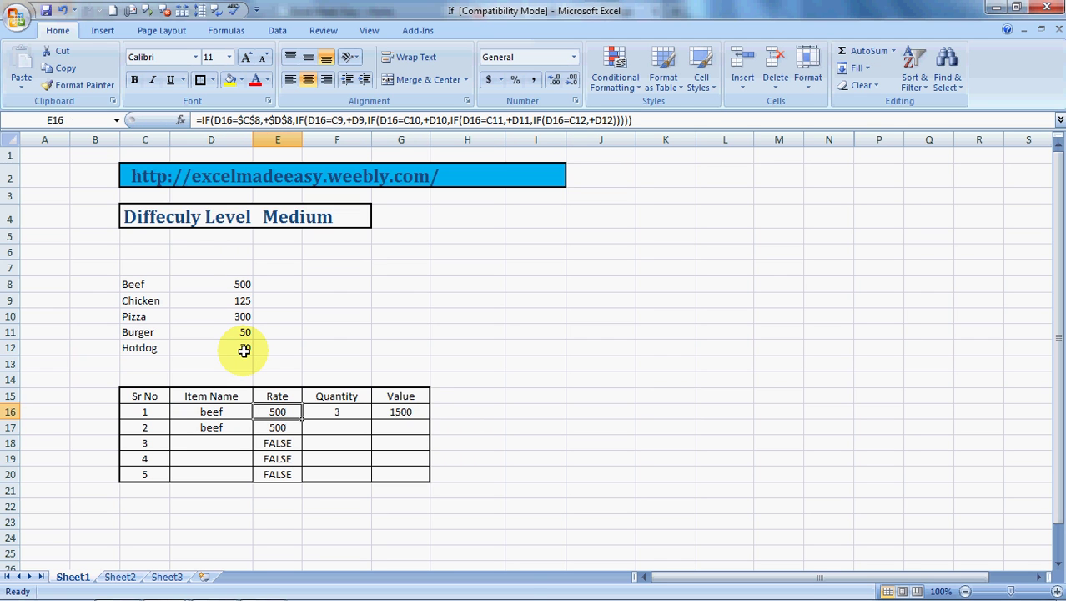
key(ctrl+c)
key(shift+Down)
key(shift+Down)
key(shift+Down)
key(shift+Down)
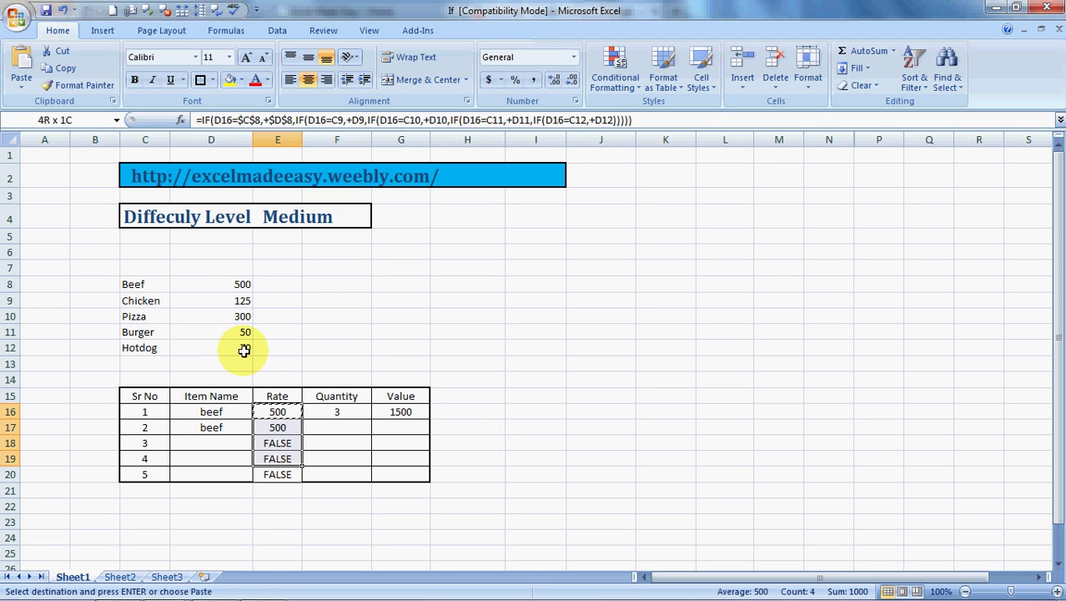
key(Return)
key(Up)
key(Up)
key(Down)
key(Down)
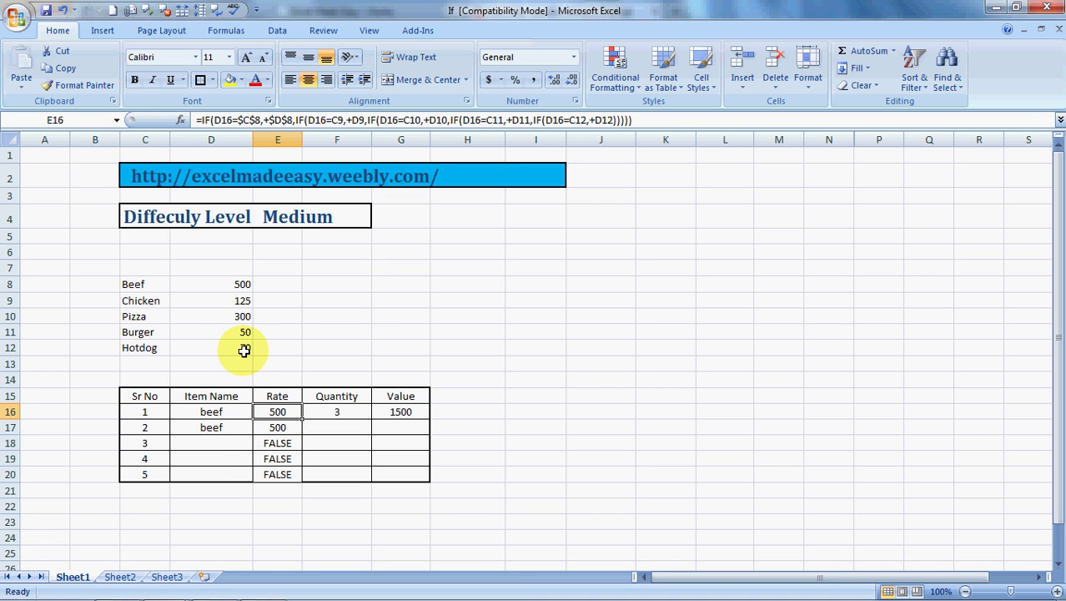
- In E16's formula, make the C9 and D9 price-list references absolute
click(331, 121)
drag(330, 121, 341, 121)
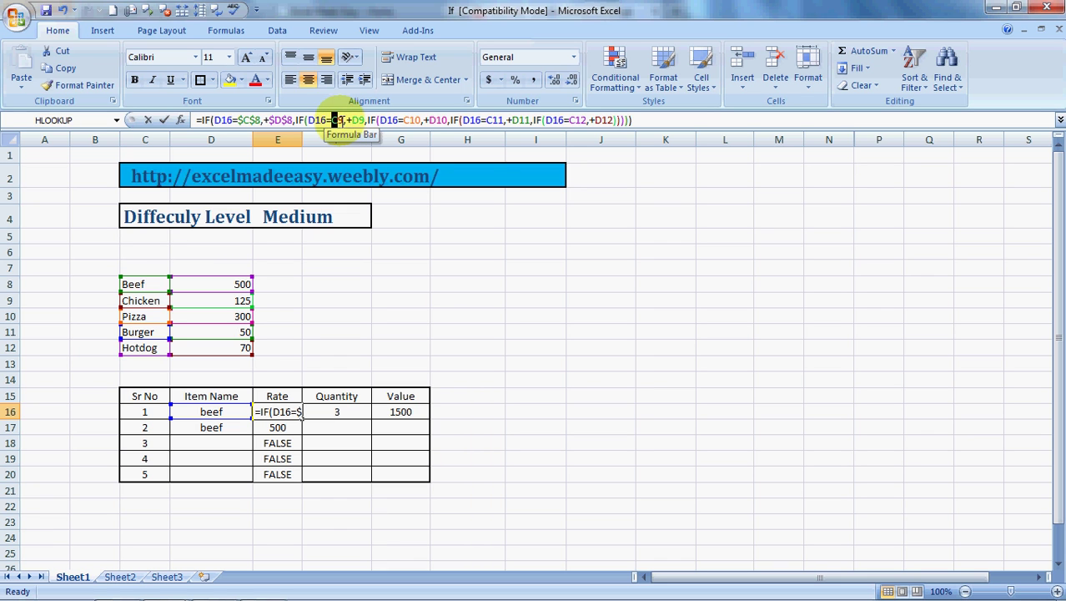
drag(338, 121, 339, 122)
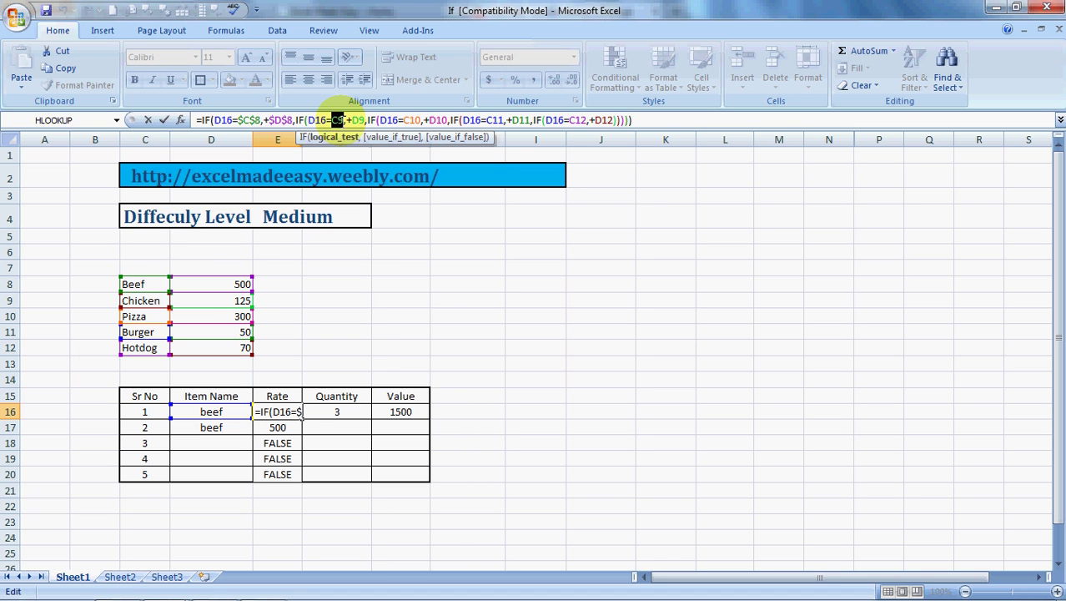
key(F4)
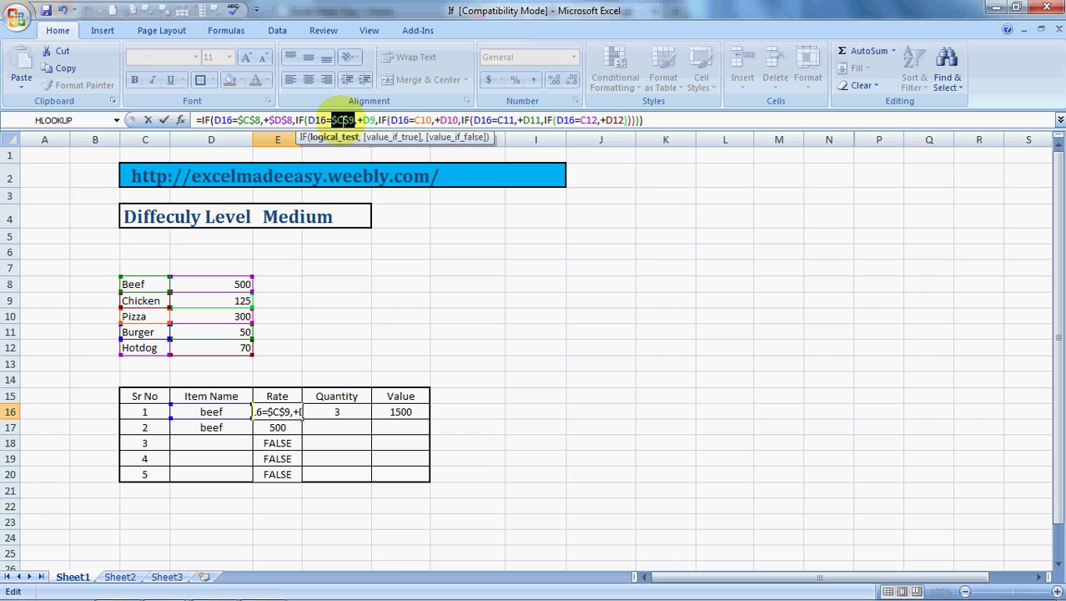
click(356, 121)
text(,)
drag(363, 122, 380, 123)
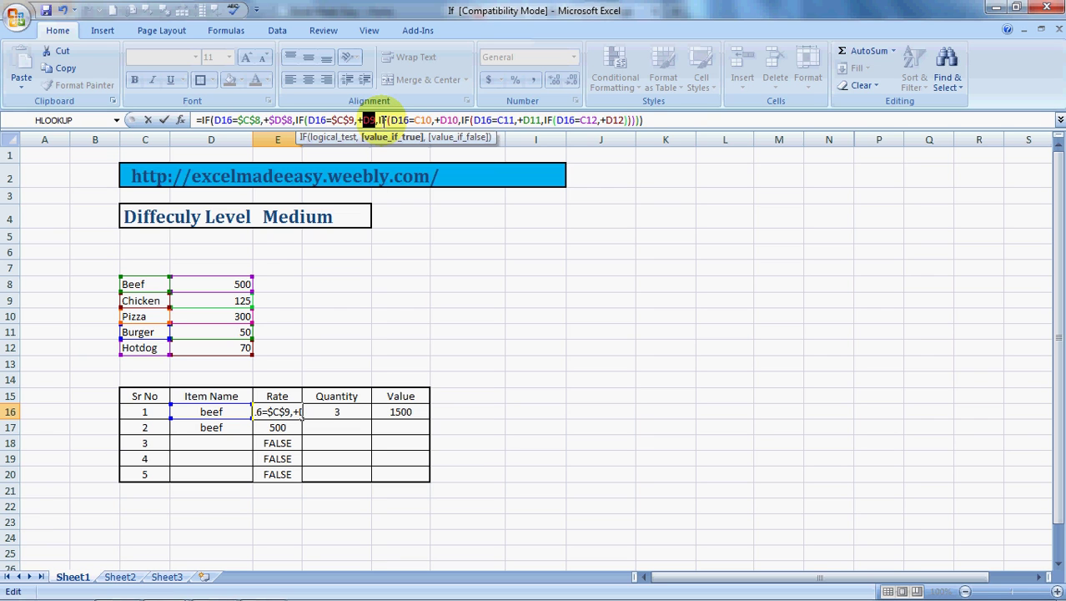
key(F4)
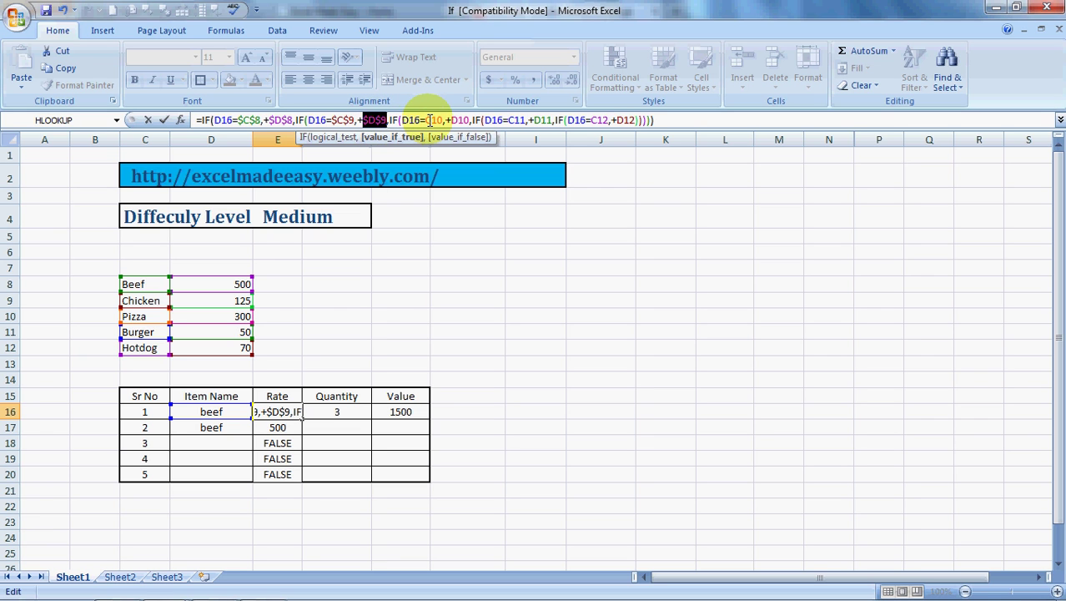
- Make the C10 and D10 references in E16's formula absolute
drag(426, 120, 443, 121)
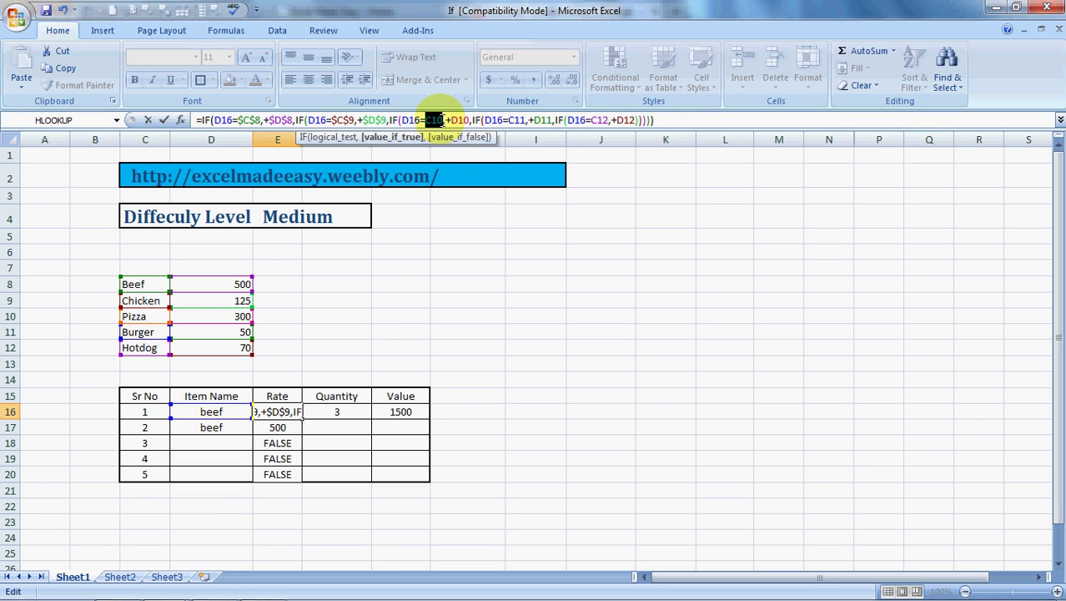
drag(443, 121, 443, 121)
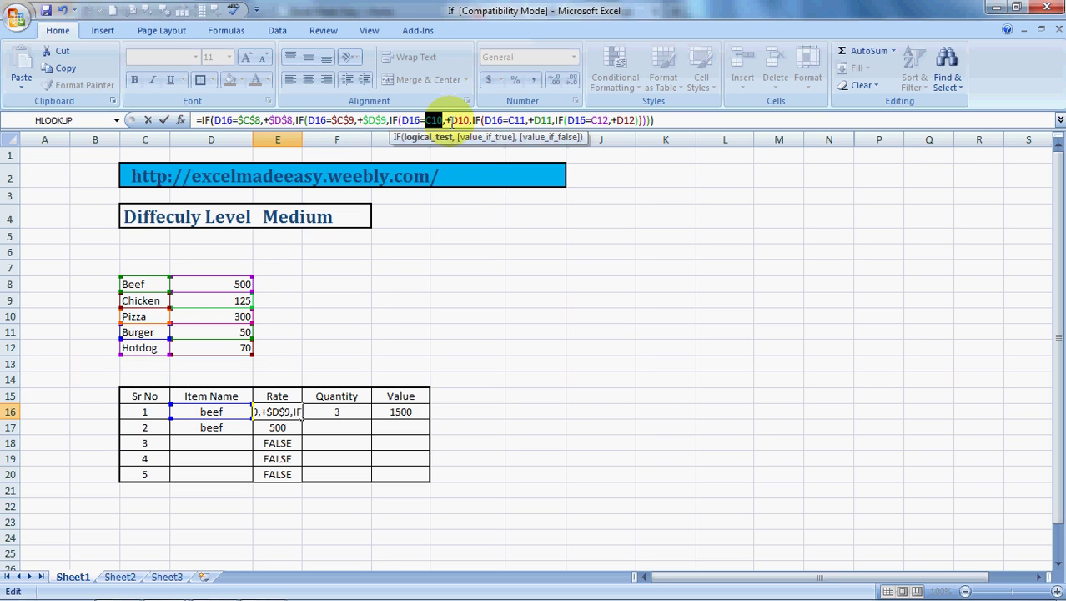
key(F4)
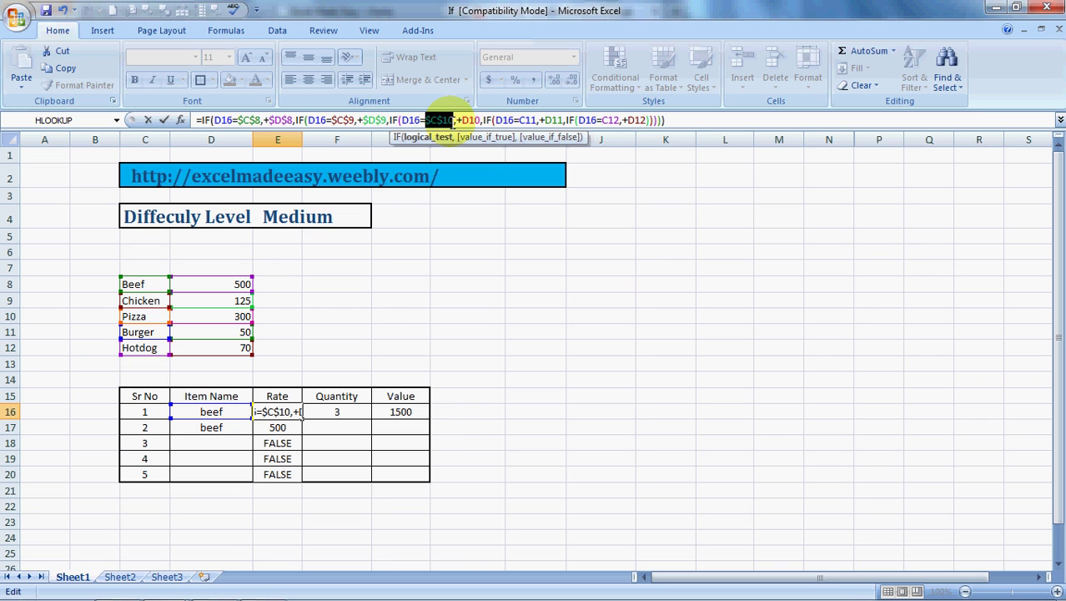
drag(457, 121, 481, 121)
click(462, 121)
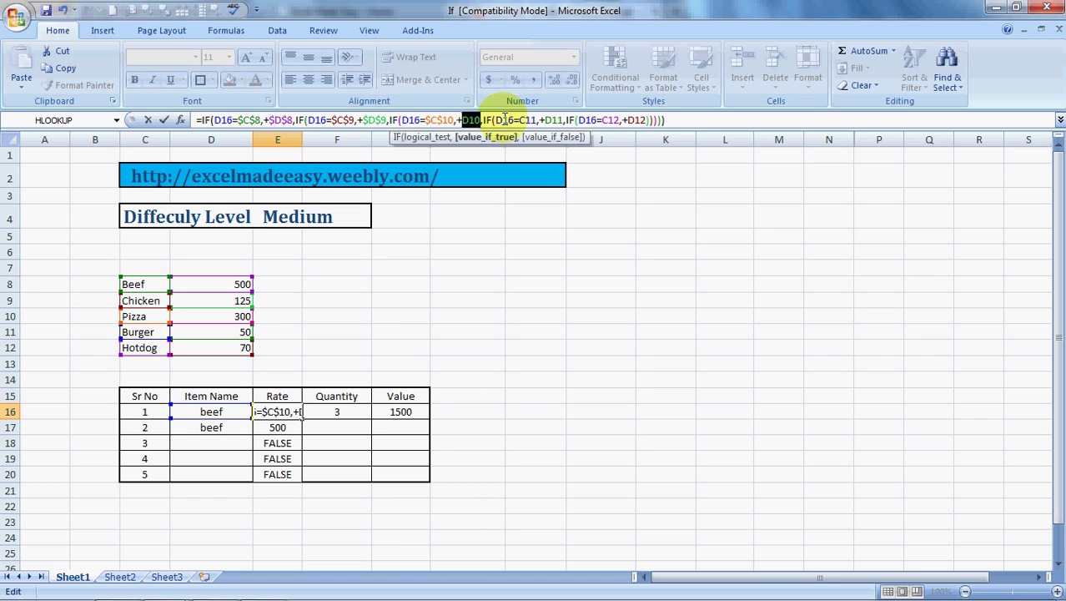
key(F4)
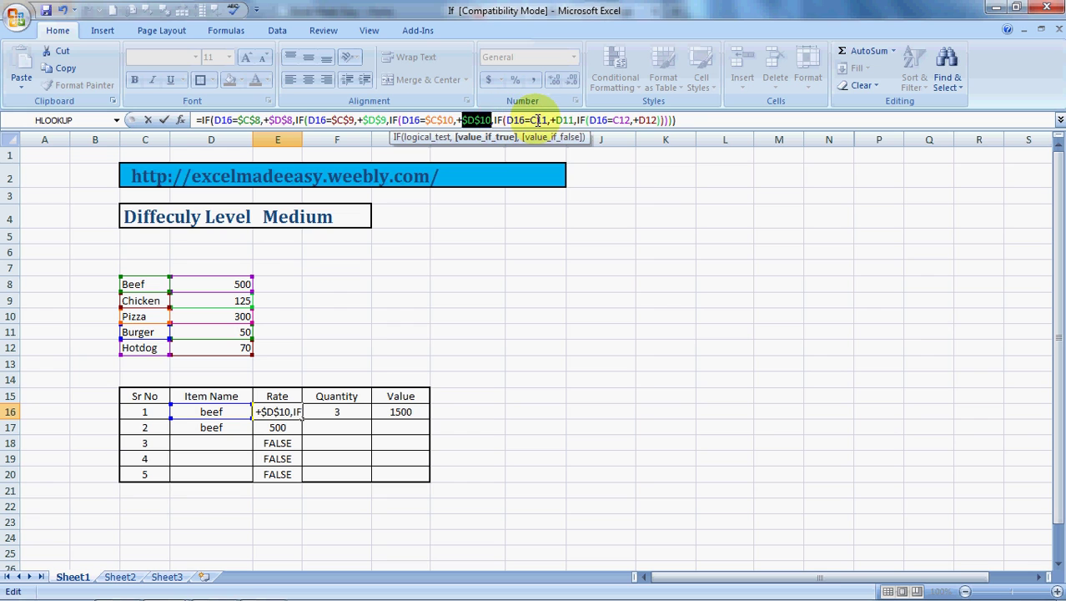
- Make the remaining C11, D11, C12 and D12 references absolute
drag(529, 121, 547, 120)
key(F4)
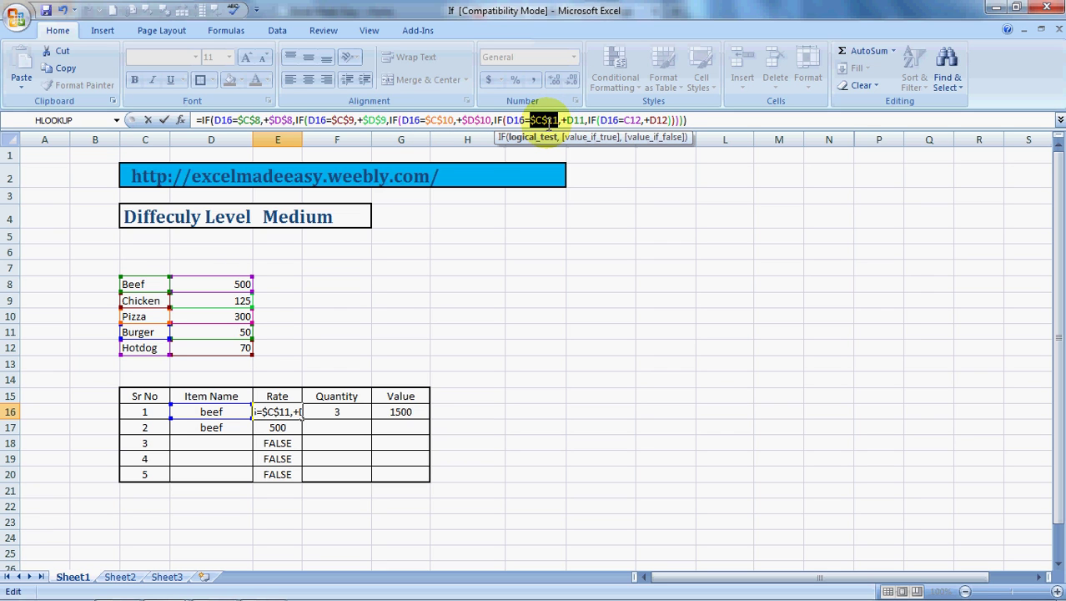
drag(567, 121, 585, 121)
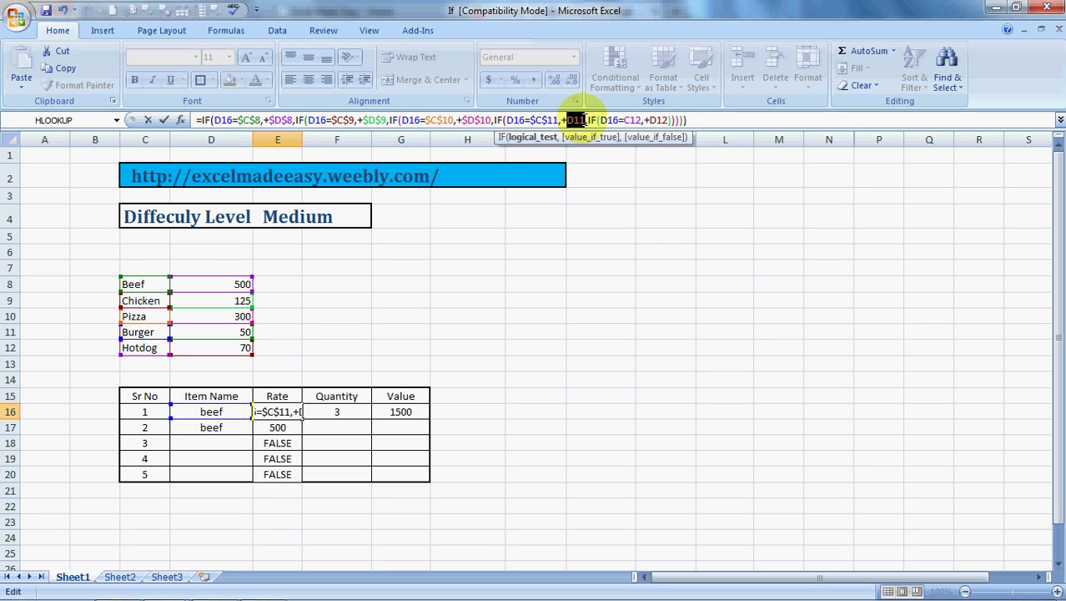
key(F4)
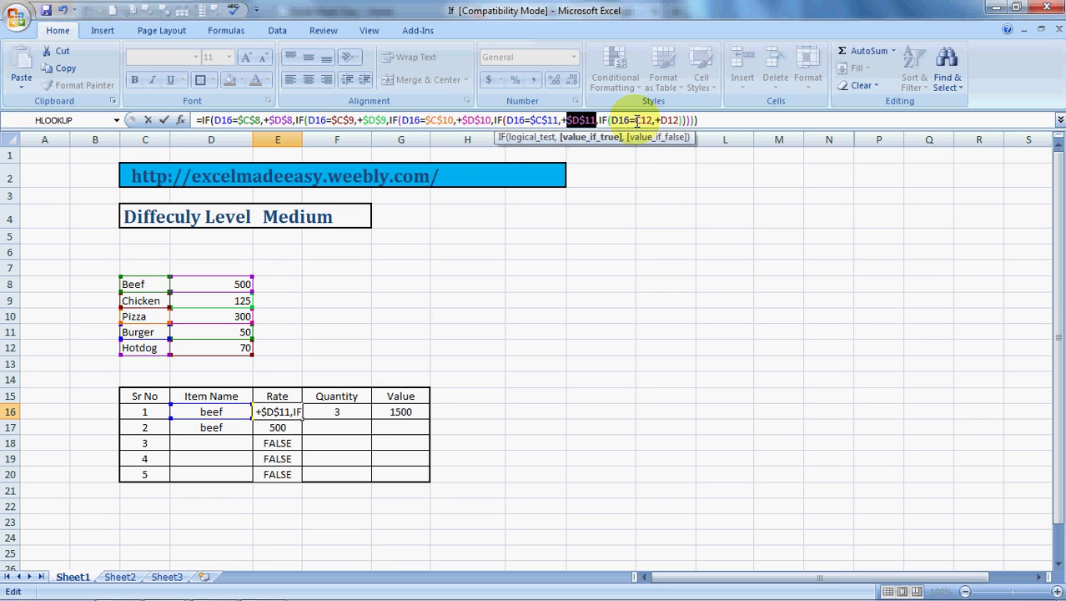
drag(637, 121, 654, 121)
key(F4)
drag(672, 121, 688, 121)
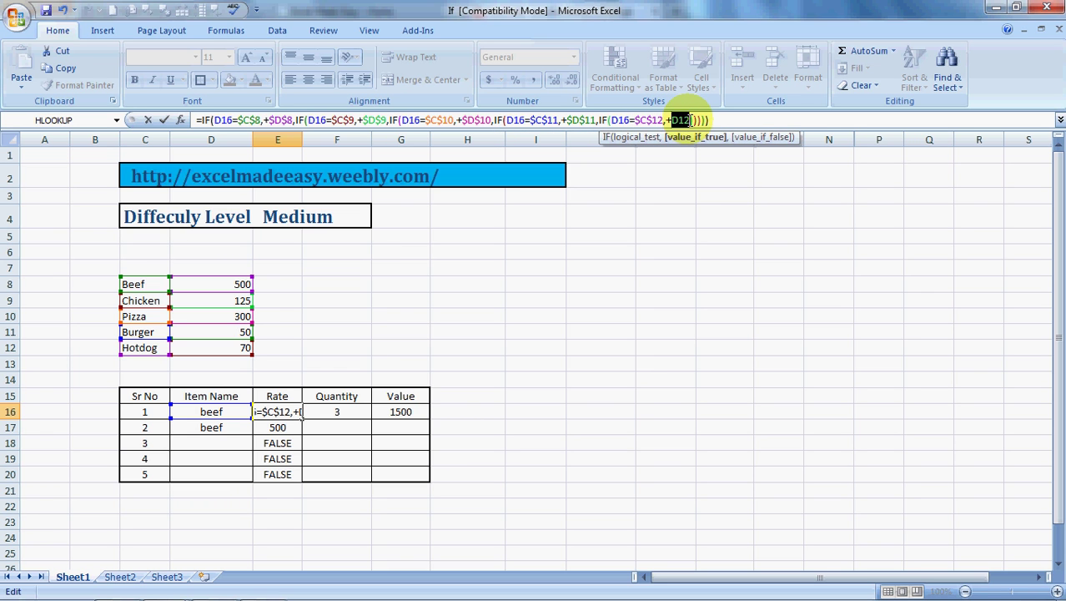
key(F4)
- Commit E16's nested IF and copy the Rate formula down the rows below
key(Return)
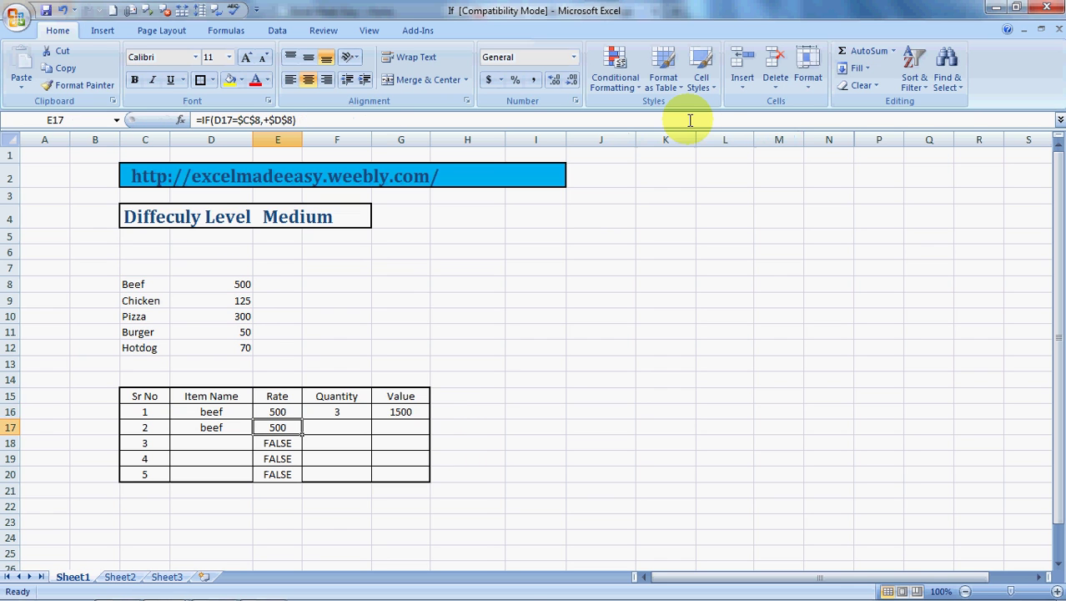
key(Up)
key(ctrl+c)
key(Down)
key(shift+Down)
key(shift+Down)
key(shift+Down)
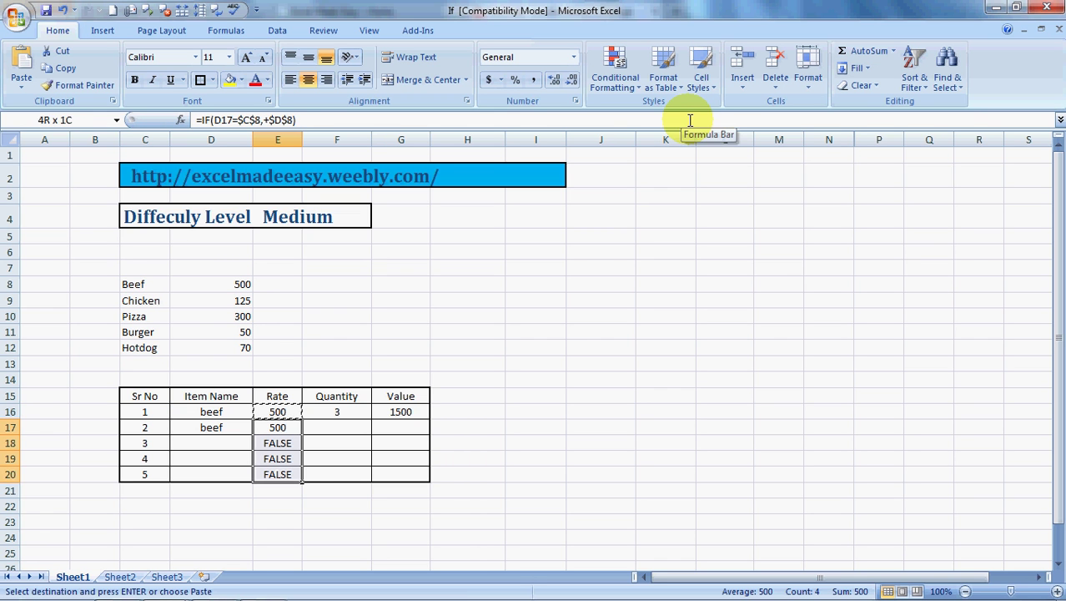
key(ctrl+v)
key(Escape)
- Enter chicken, hotdog, burger and pizza as the remaining item names
key(Left)
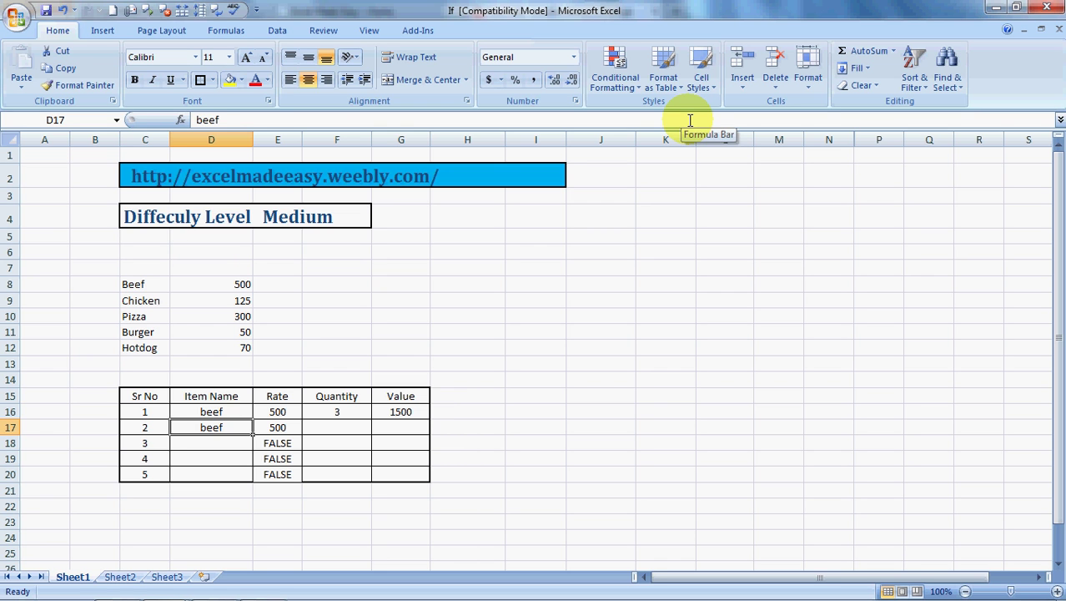
text(chicke)
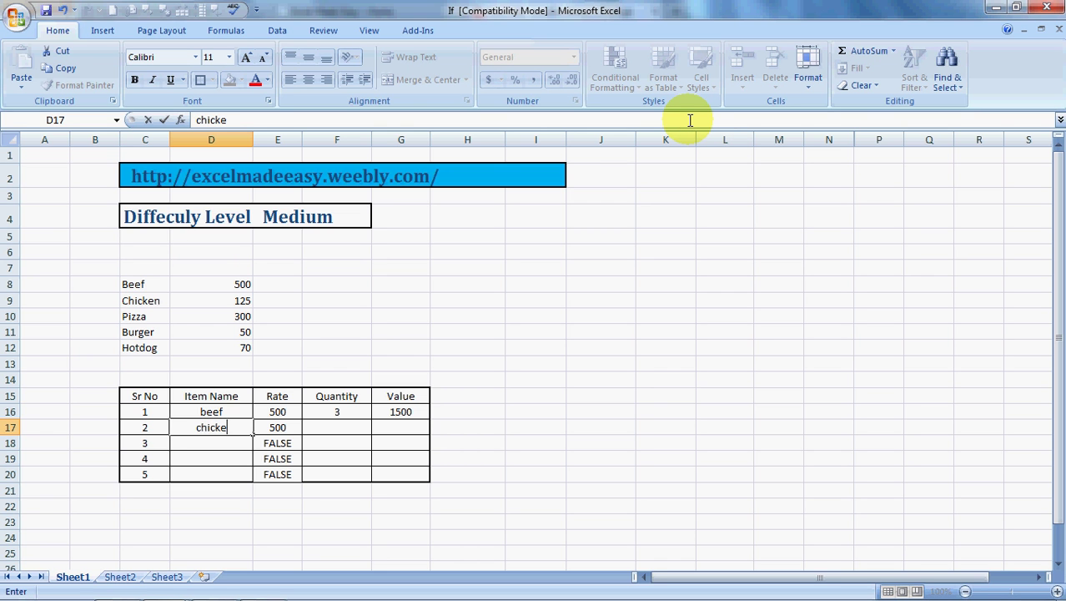
text(n)
key(Return)
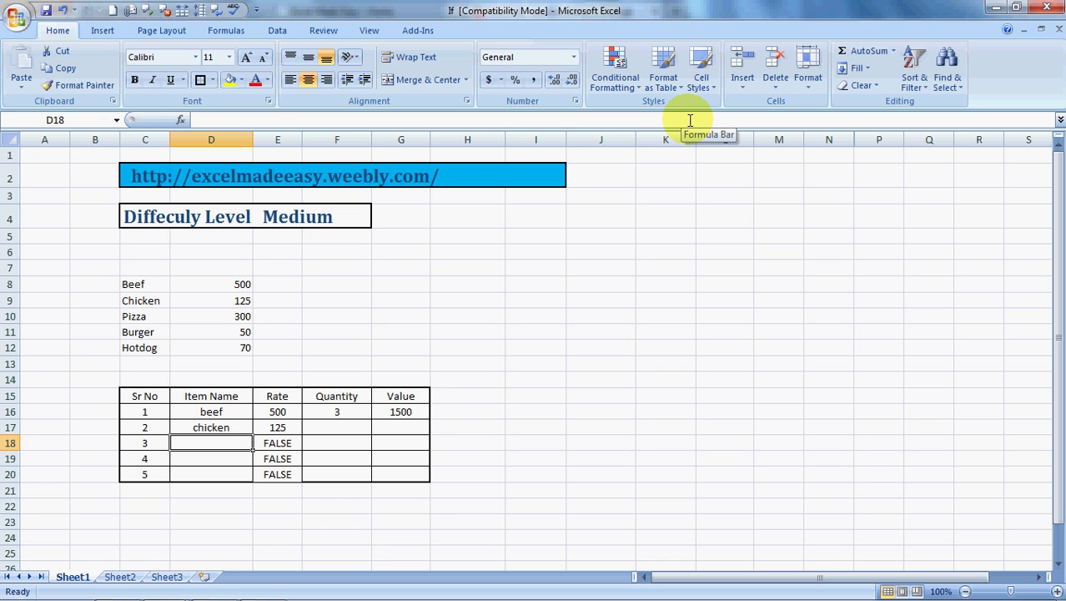
text(hot)
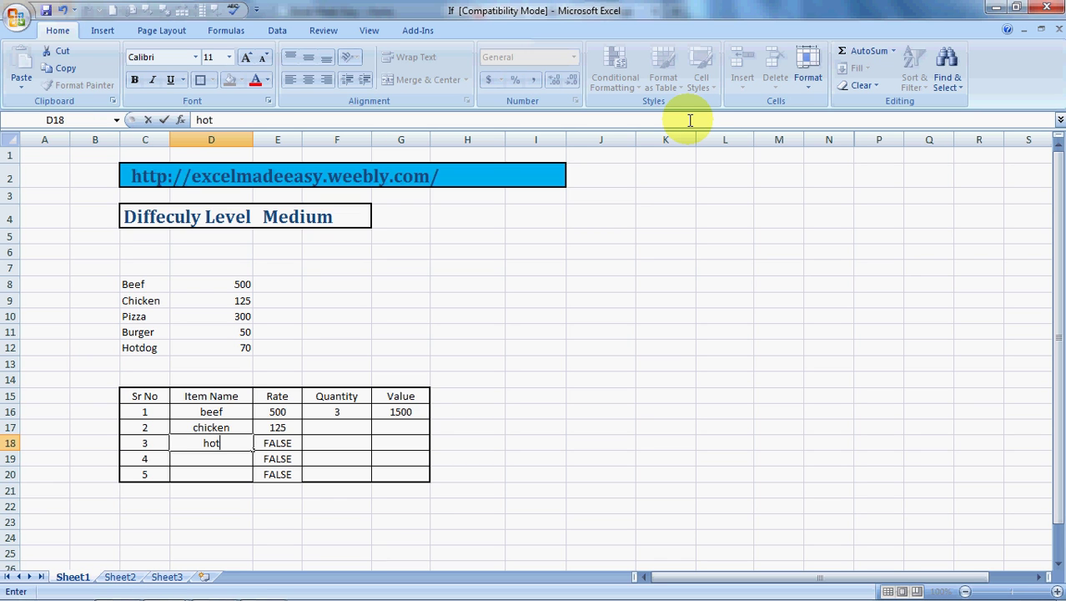
text(dog)
key(Return)
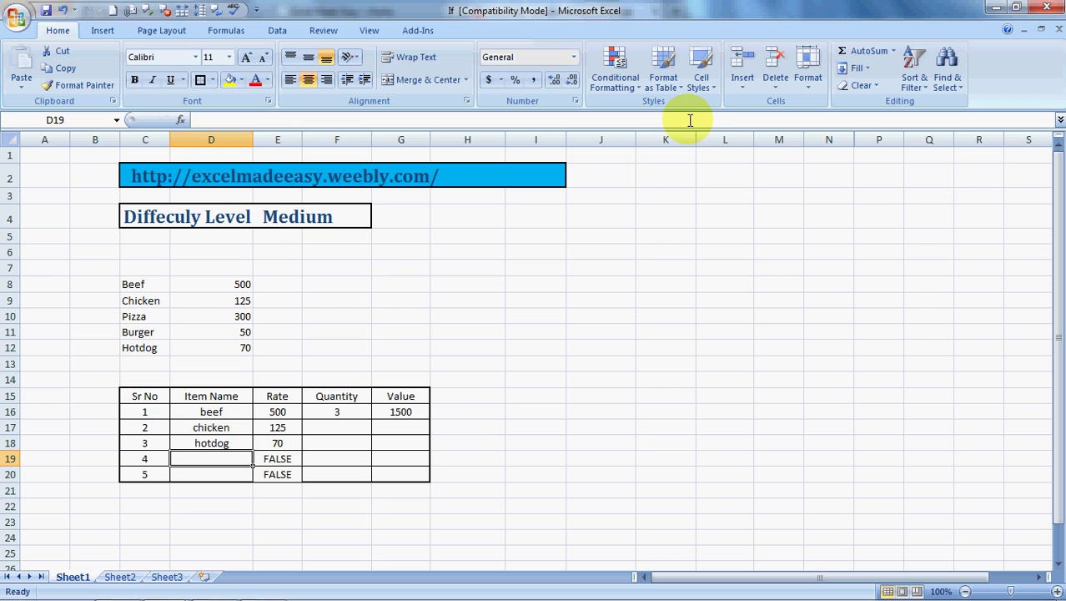
text(burger)
key(Return)
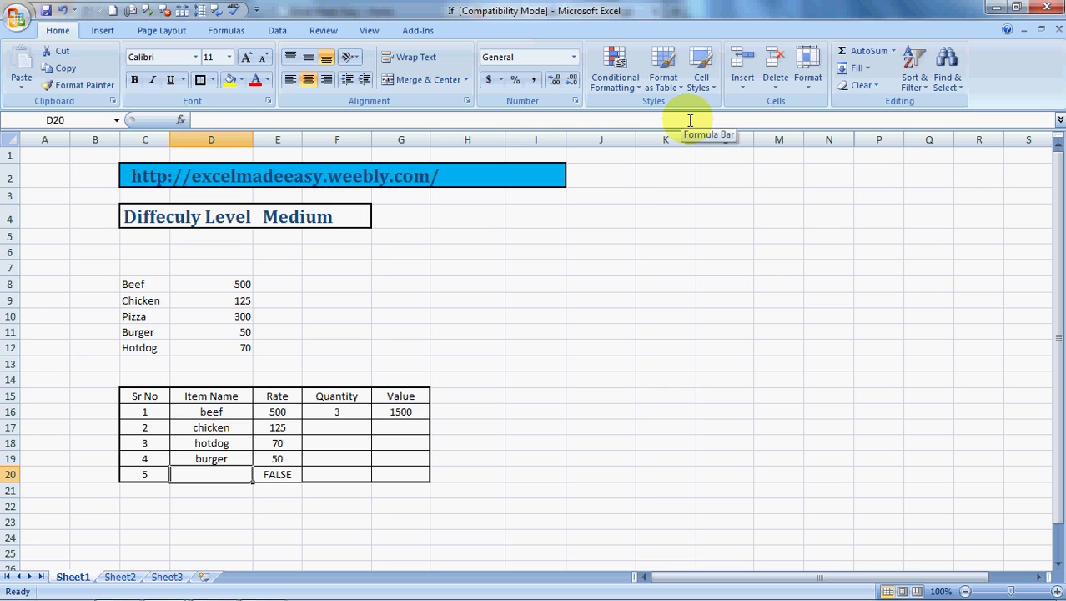
text(pizza)
key(Tab)
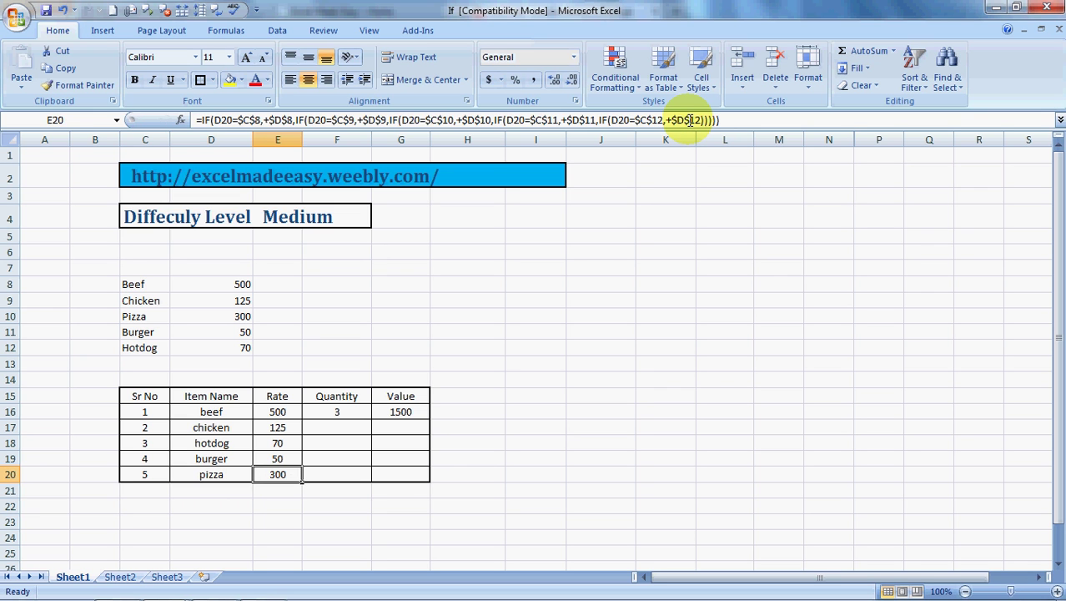
key(Up)
key(Up)
key(Up)
key(Up)
key(Up)
key(Up)
key(Up)
key(Up)
key(Up)
key(Up)
- Change Pizza's price in the price list to 1200
key(Left)
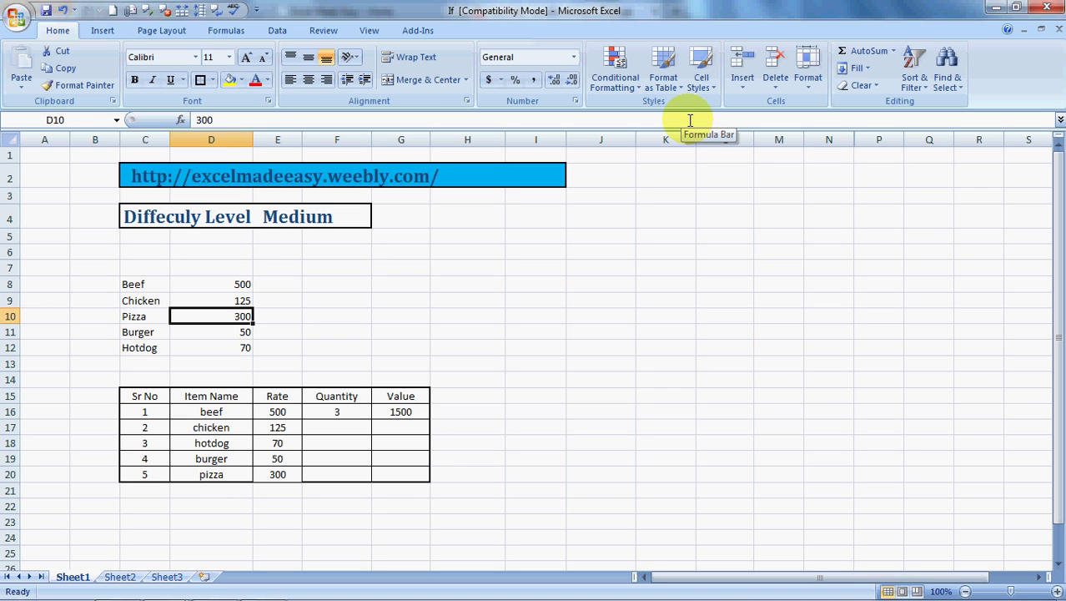
text(1200)
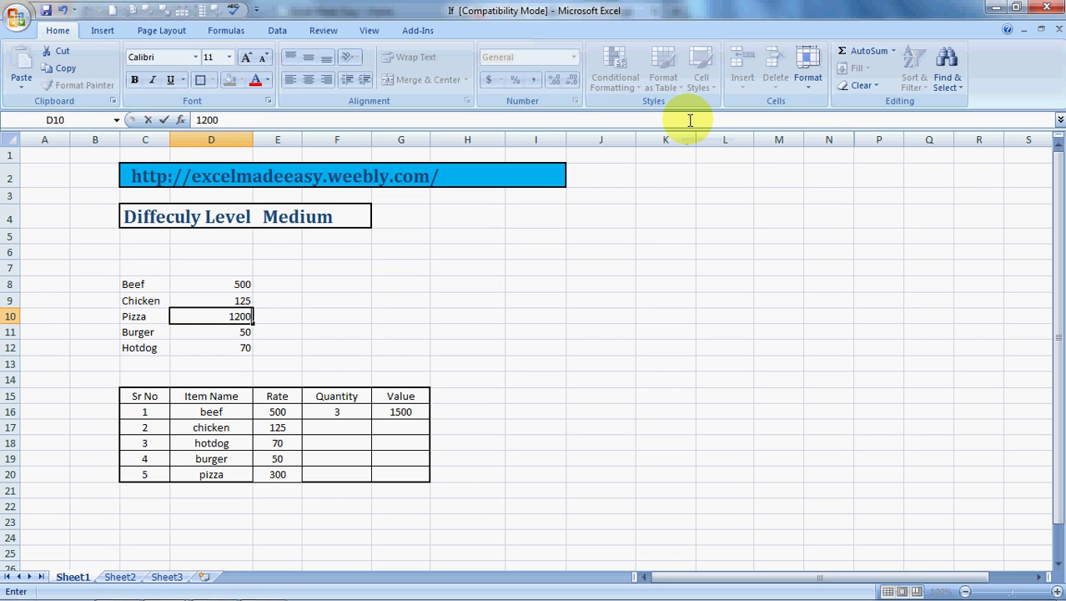
key(Tab)
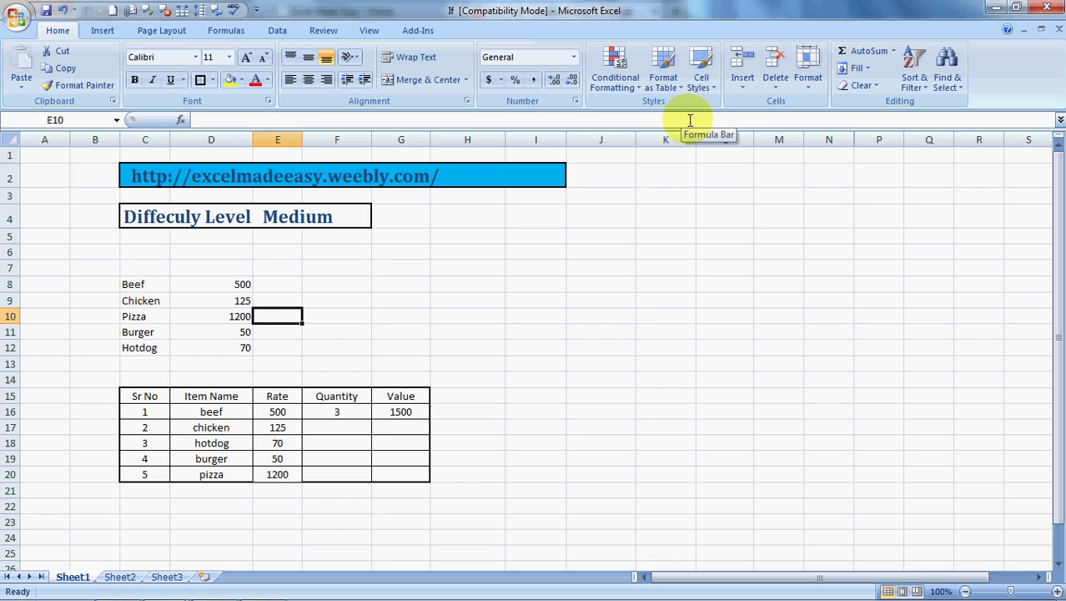
- Enter quantities 3, 4, 5 and 6 for the four new items
key(Down)
key(Down)
key(Down)
key(Down)
key(Down)
key(Down)
key(Down)
key(Right)
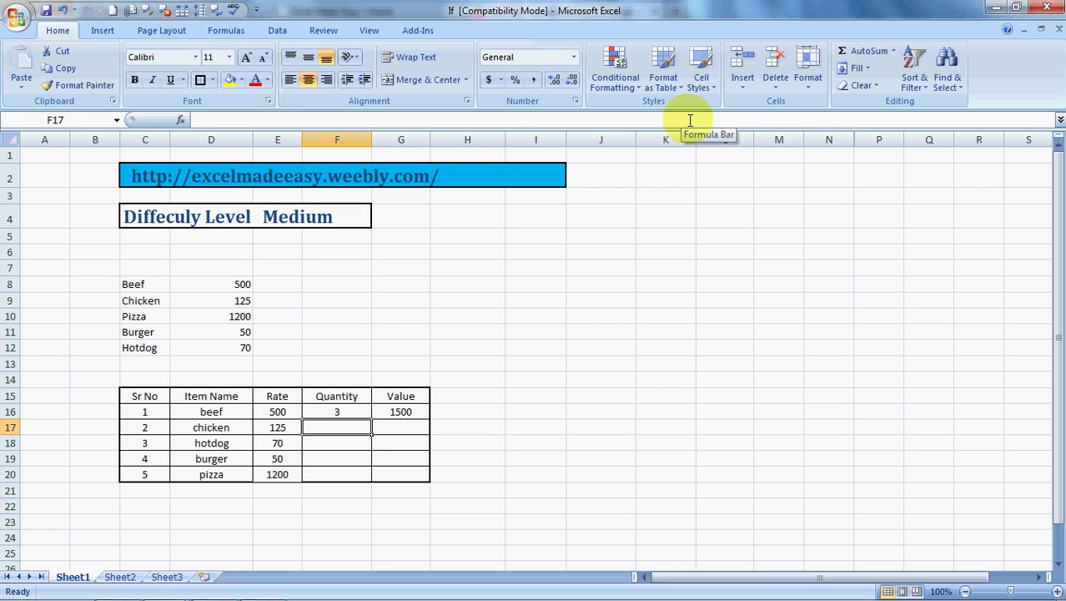
text(3)
key(Return)
text(4)
key(Return)
text(5)
key(Return)
text(6)
key(Return)
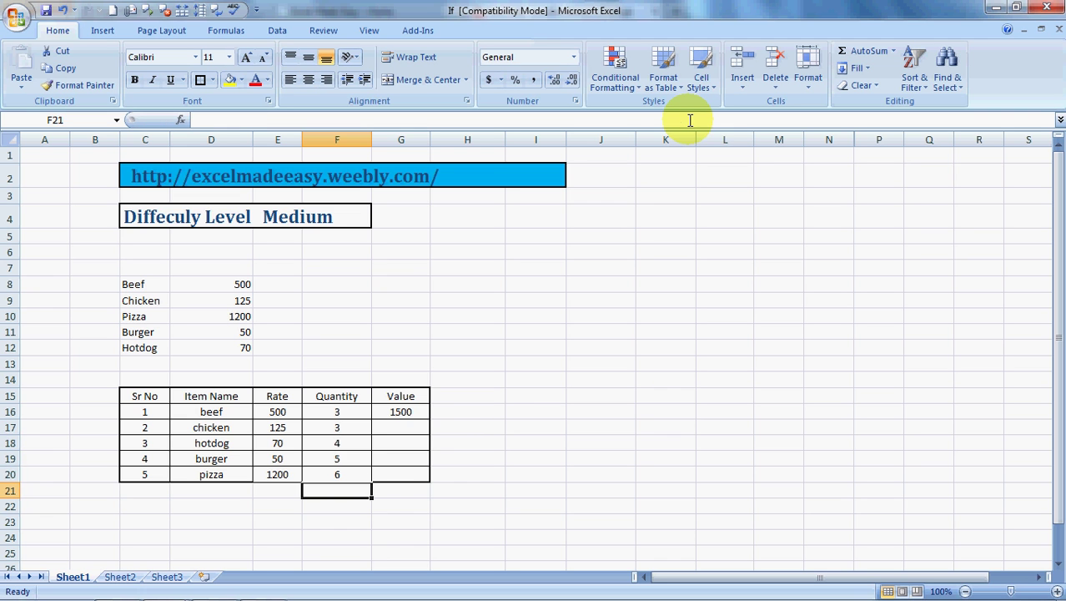
key(Up)
key(Up)
key(Up)
key(Up)
- Copy G16's Value formula down to G17:G20, giving 375, 280, 250 and 7200
key(Right)
key(Up)
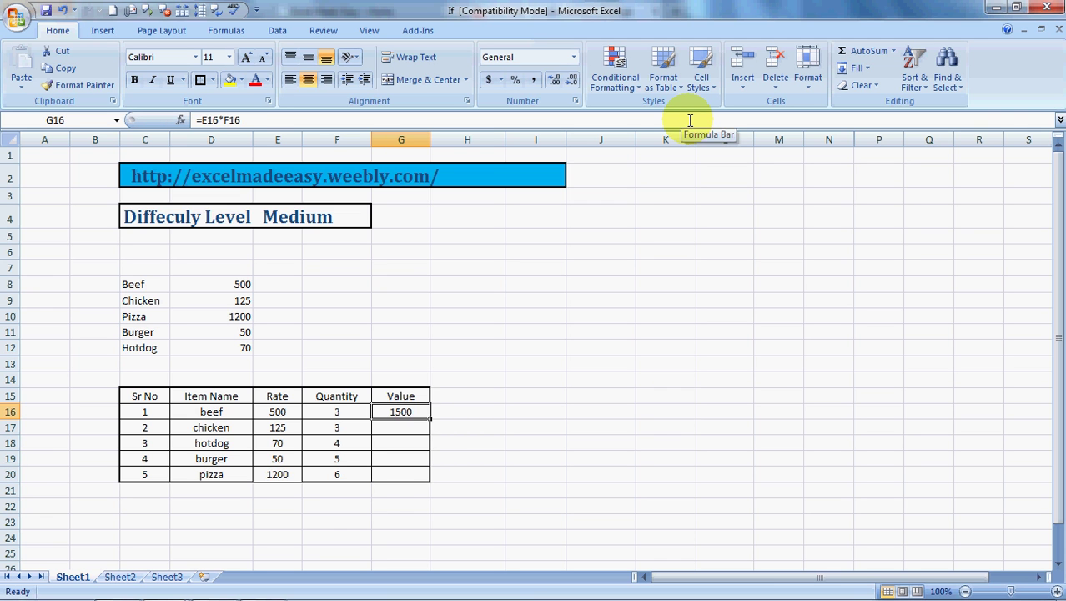
key(ctrl+c)
key(Down)
key(shift+Down)
key(shift+Down)
key(shift+Down)
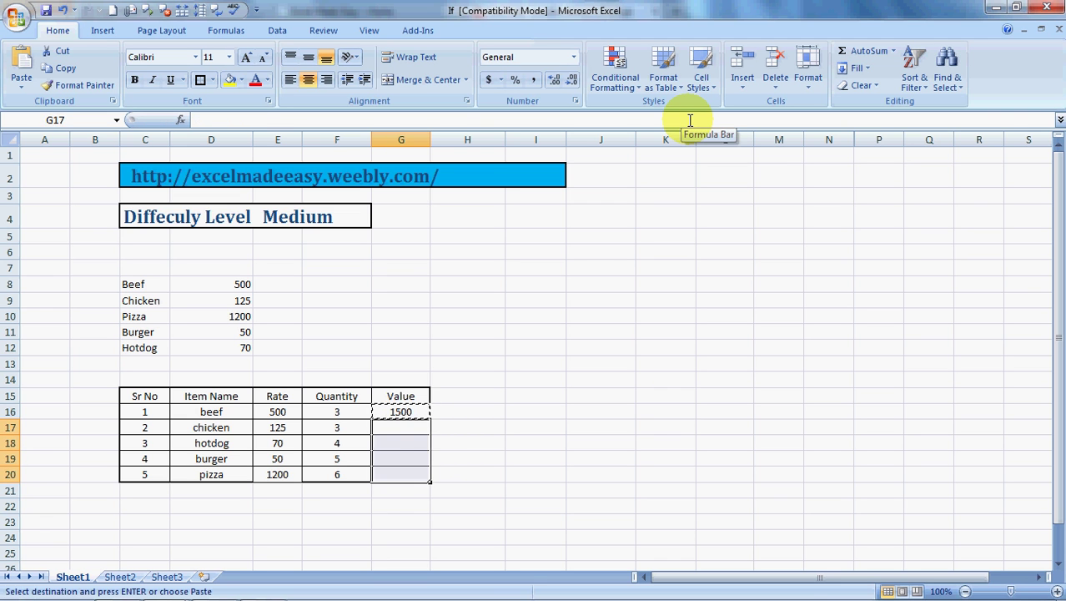
key(ctrl+v)
key(Escape)
key(Right)
key(Left)
key(Left)
key(Down)
key(Down)
key(Down)
key(Down)
key(Down)
key(Down)
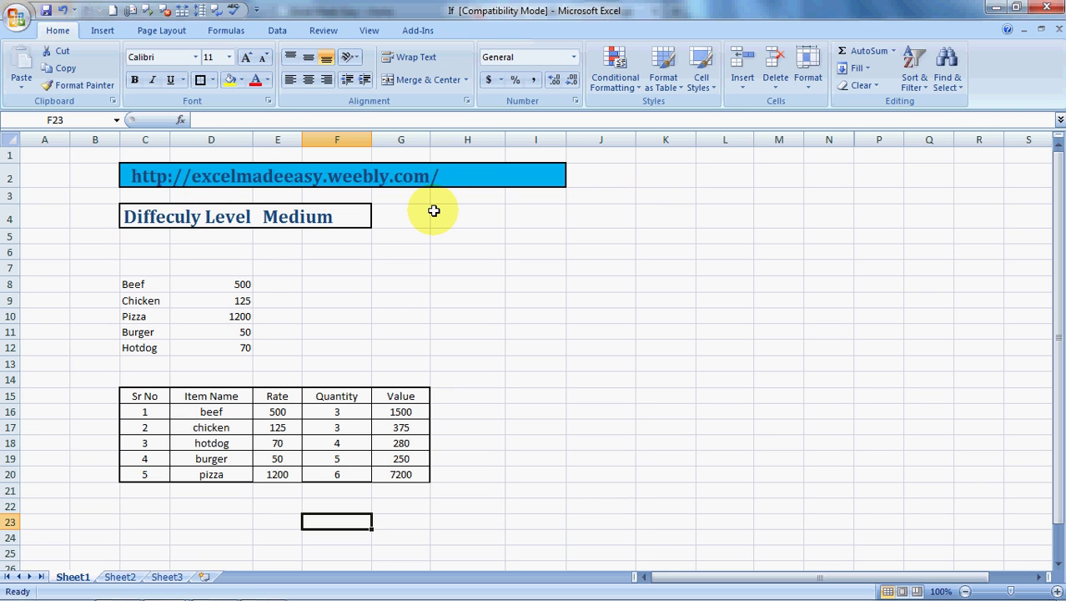
key(alt+Tab)
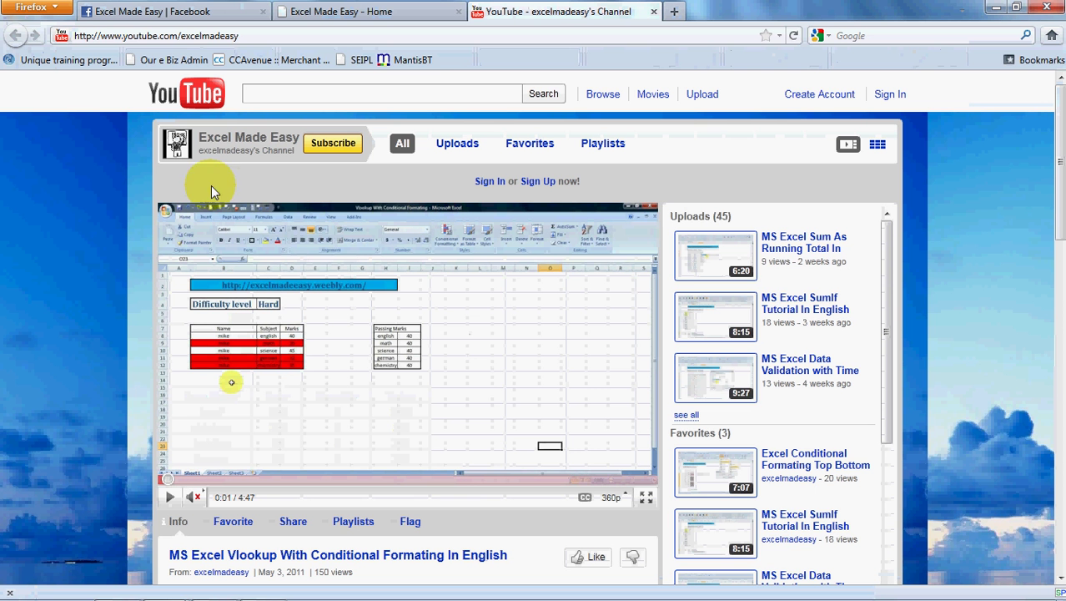
click(387, 12)
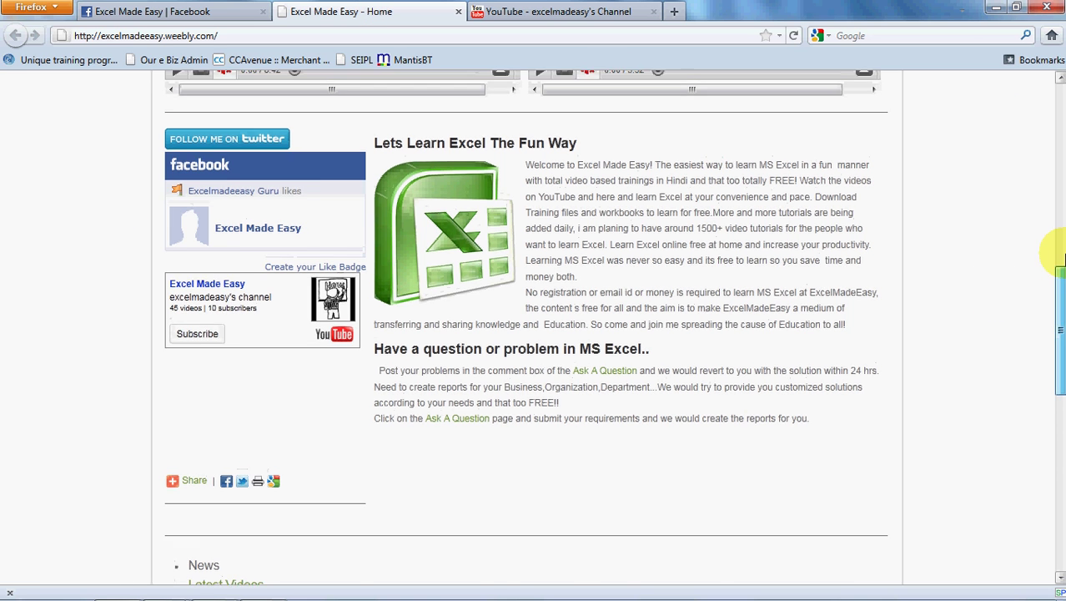
drag(1062, 309, 1053, 170)
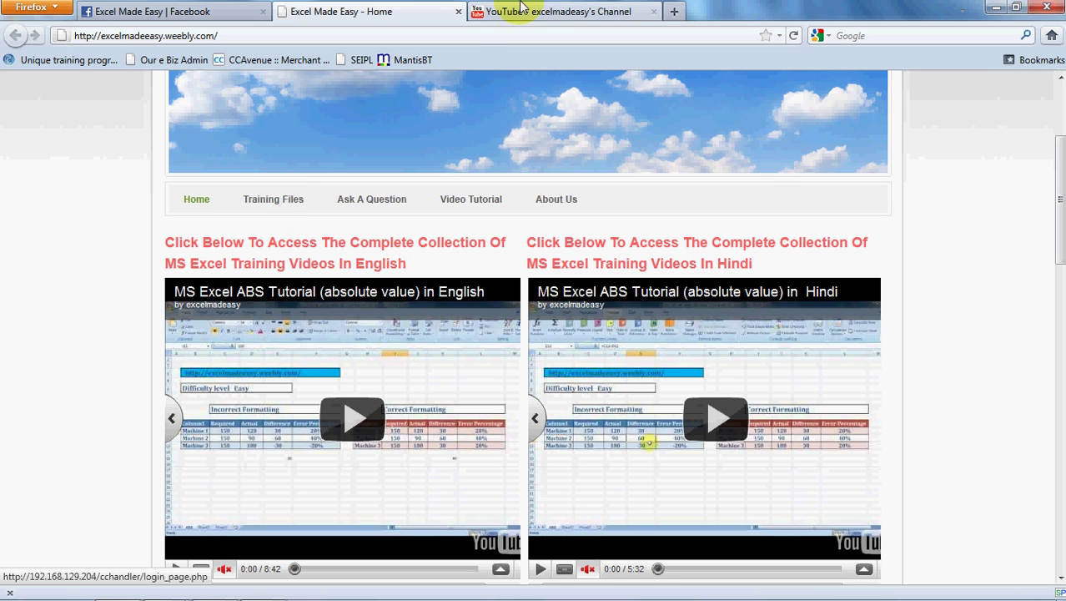
click(547, 13)
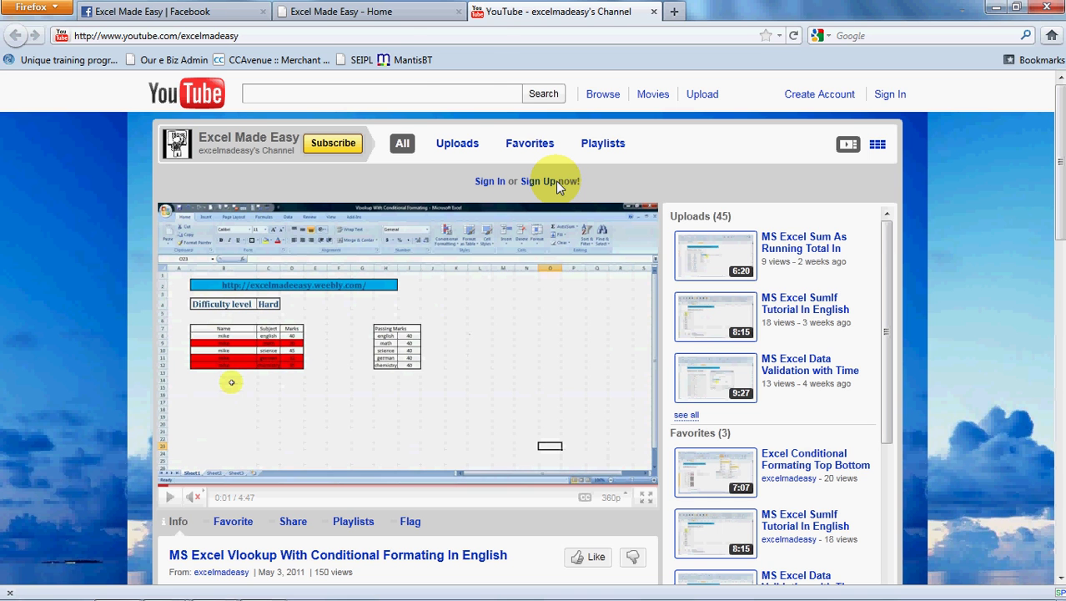
click(392, 14)
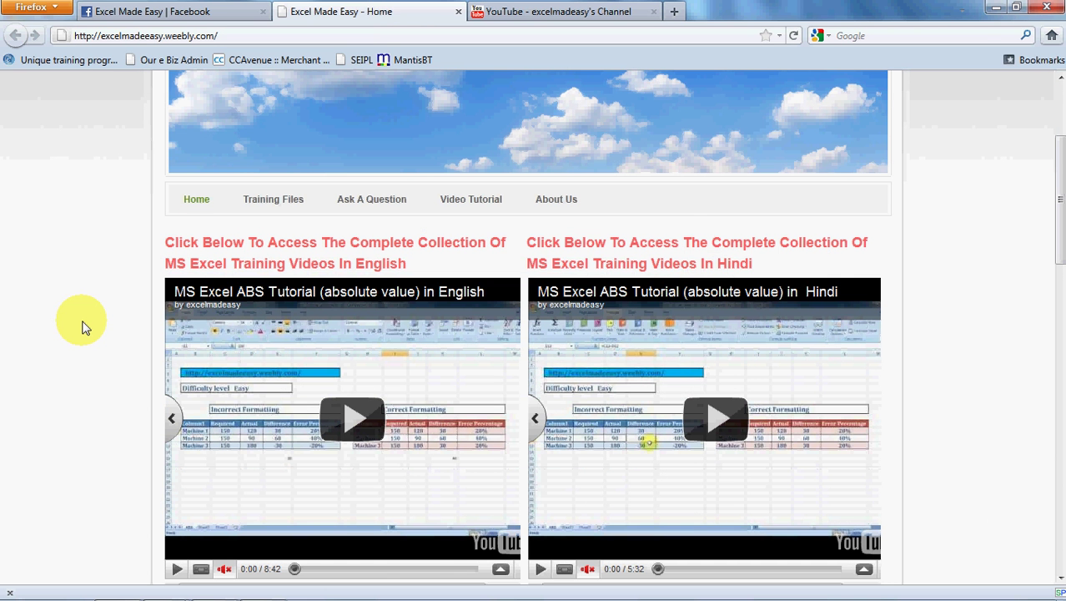
scroll(82, 327, down, 10)
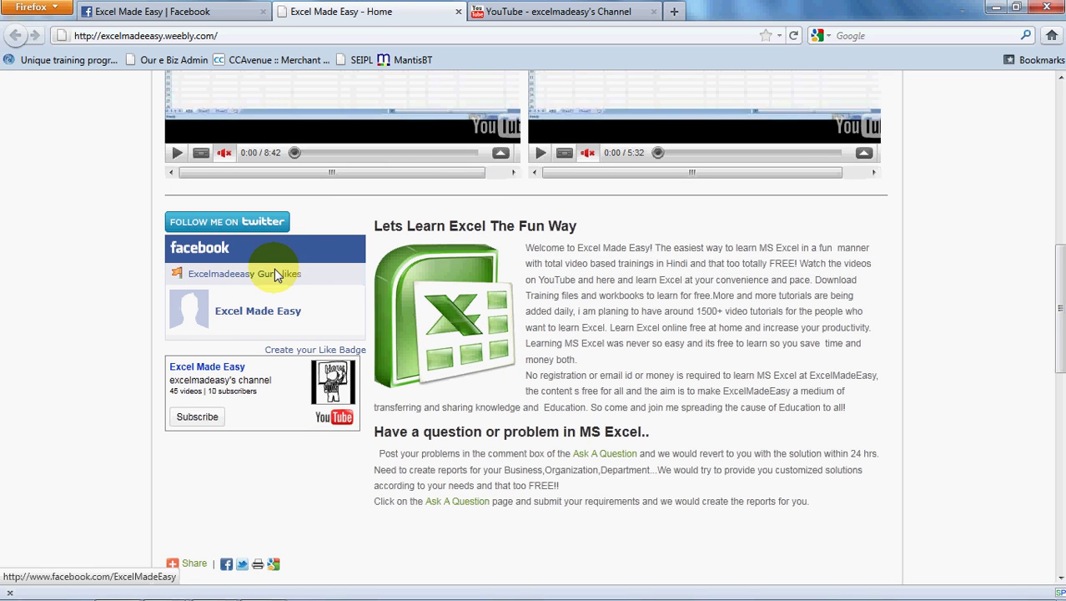
click(115, 11)
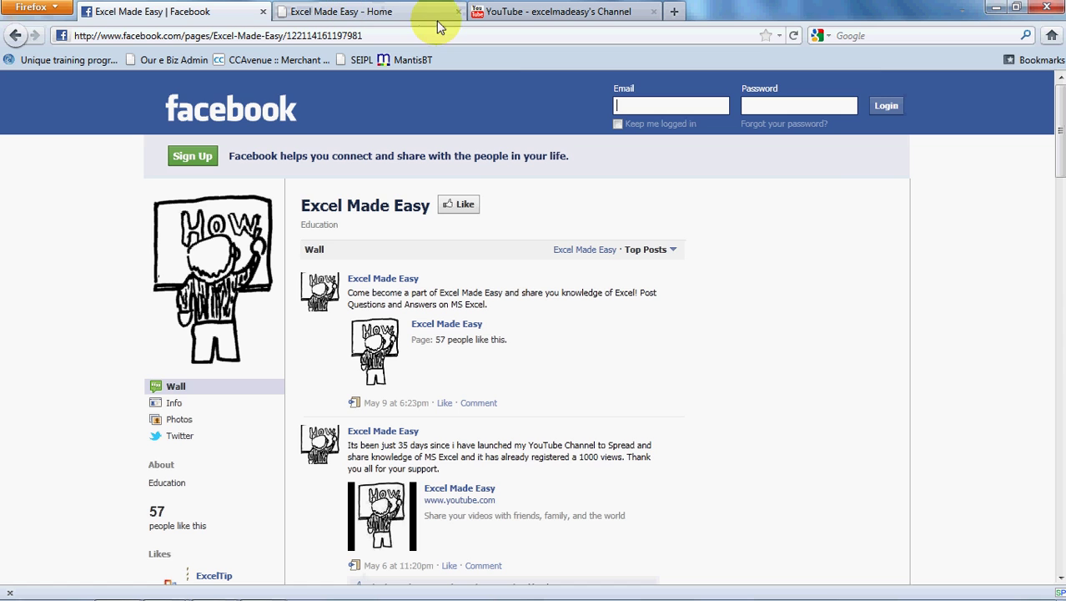
click(416, 17)
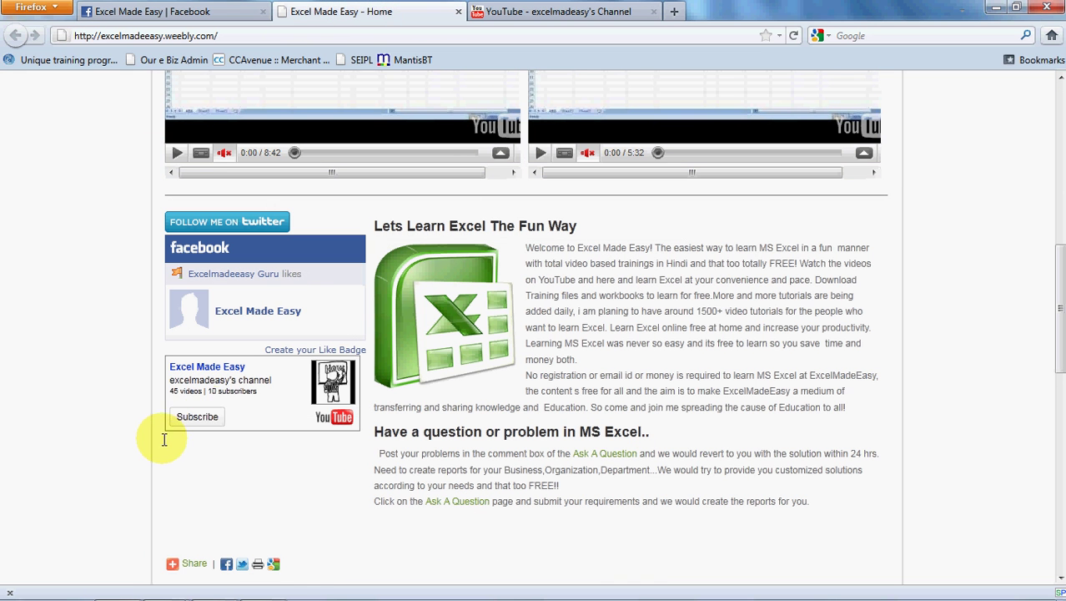
click(193, 416)
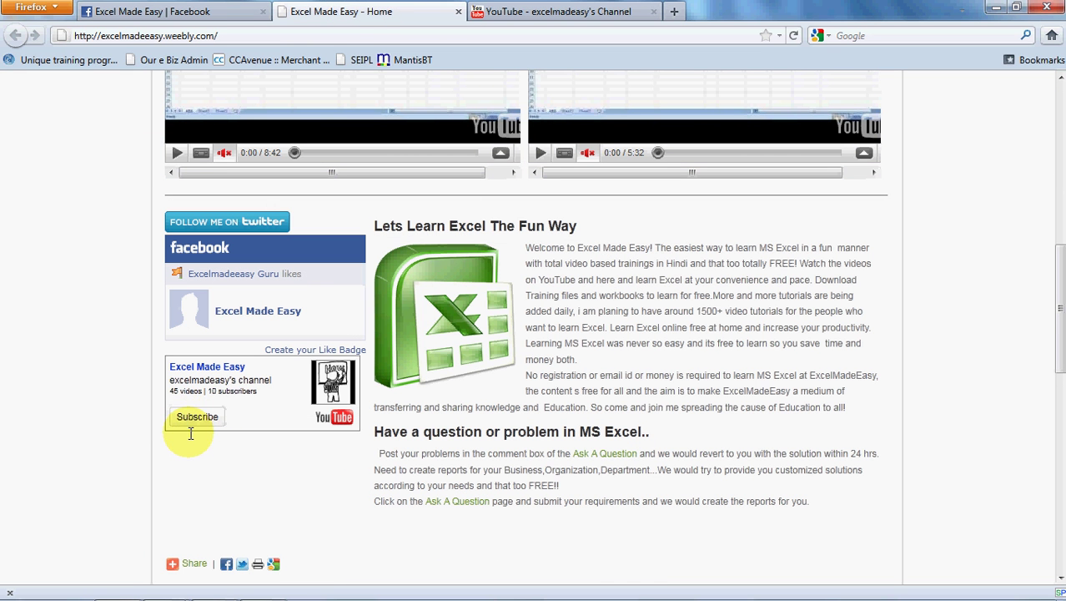
key(alt+Tab)
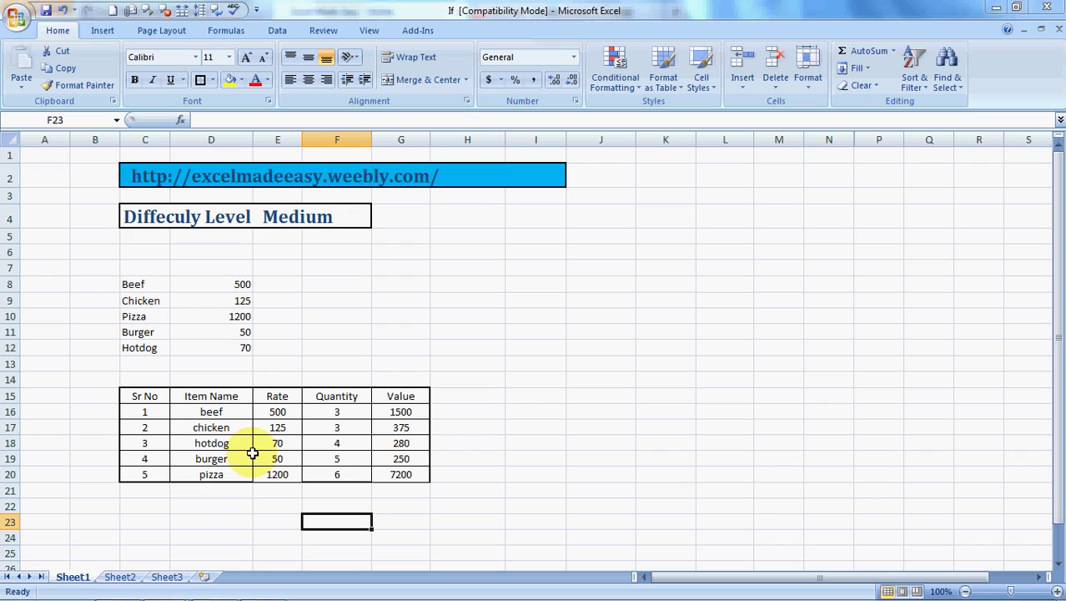